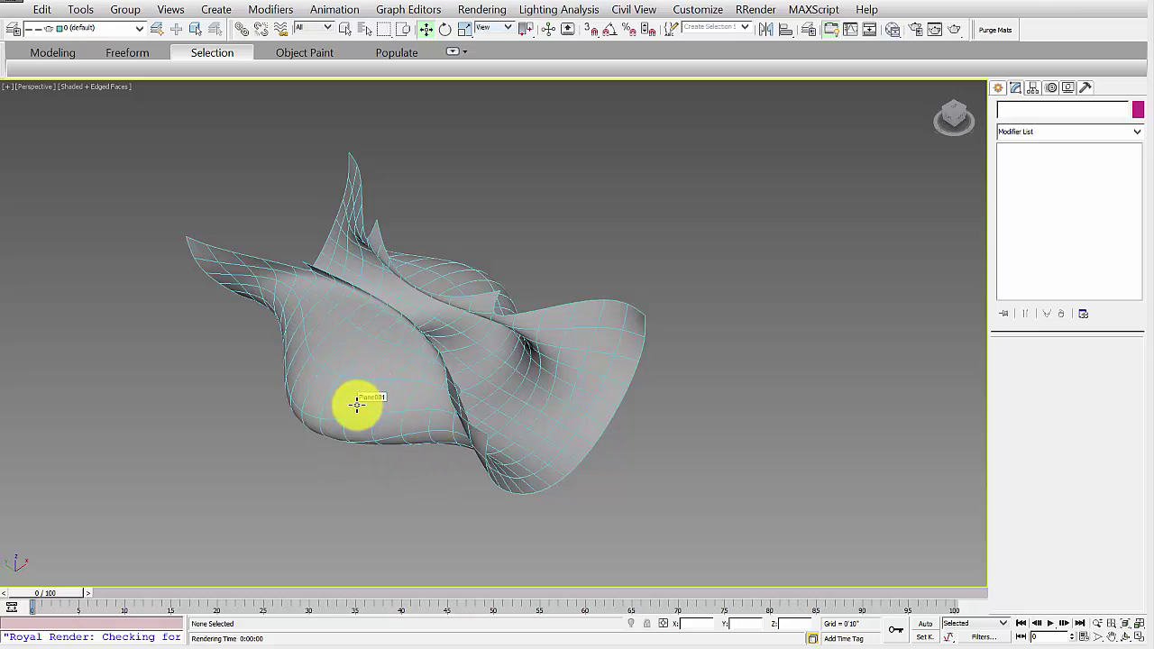
Select the draped plane and review its stack from the base Plane through Ripple, Bend, Edit Poly and MeshSmooth to Unwrap UVW
click(417, 382)
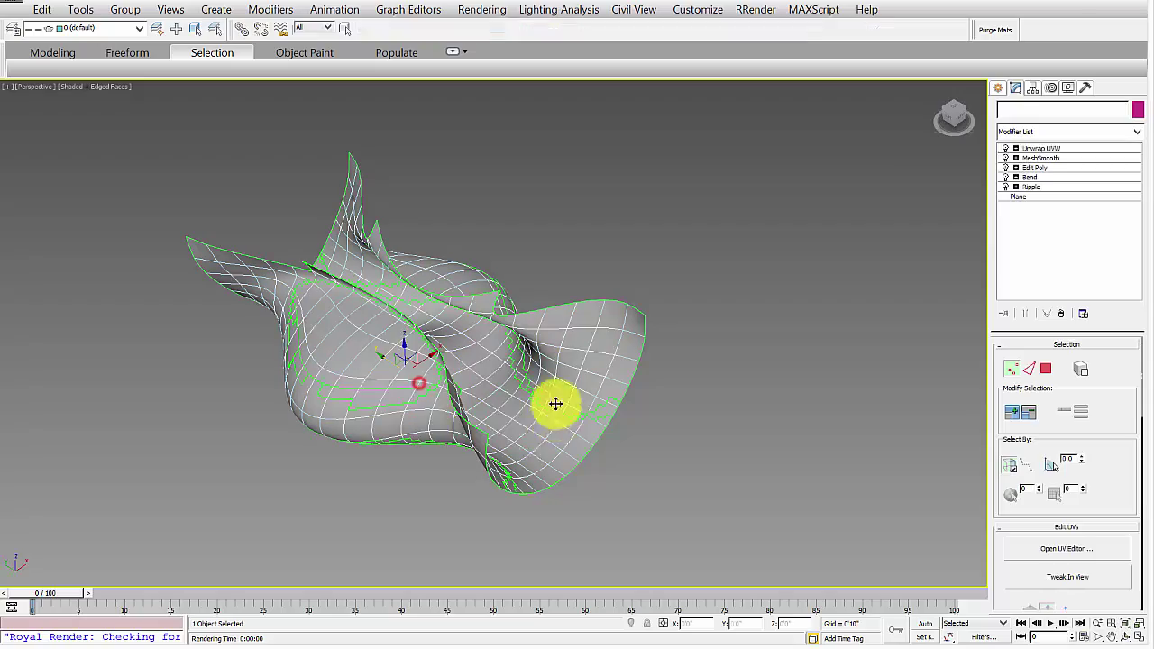
alt+middle_drag(554, 402, 546, 379)
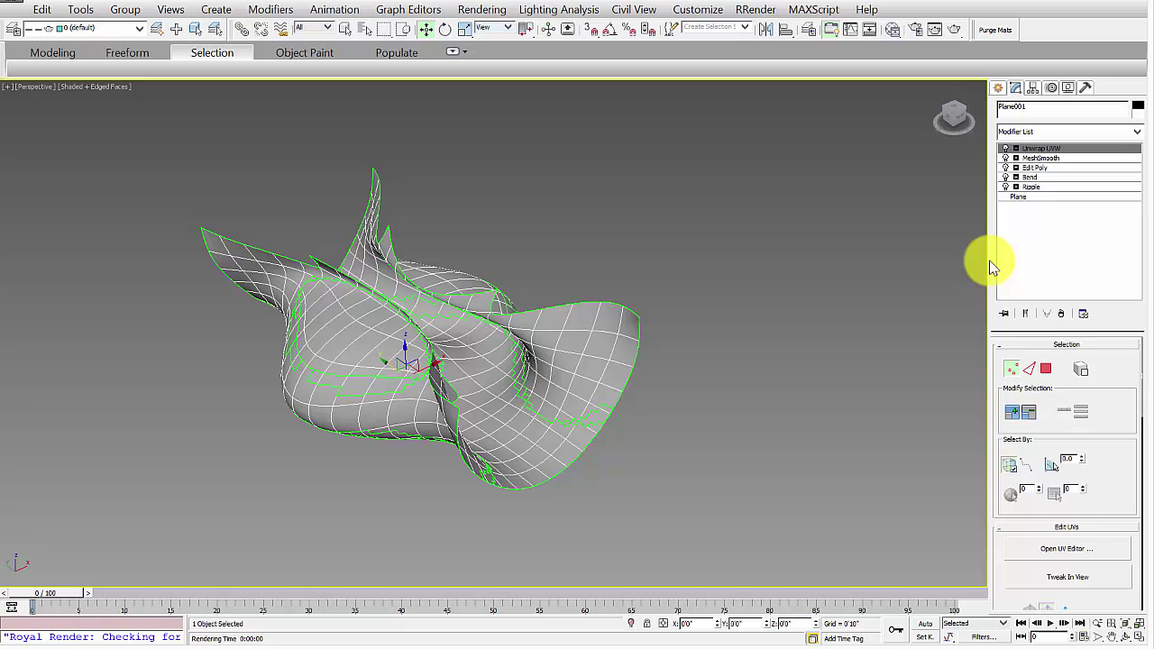
click(1033, 198)
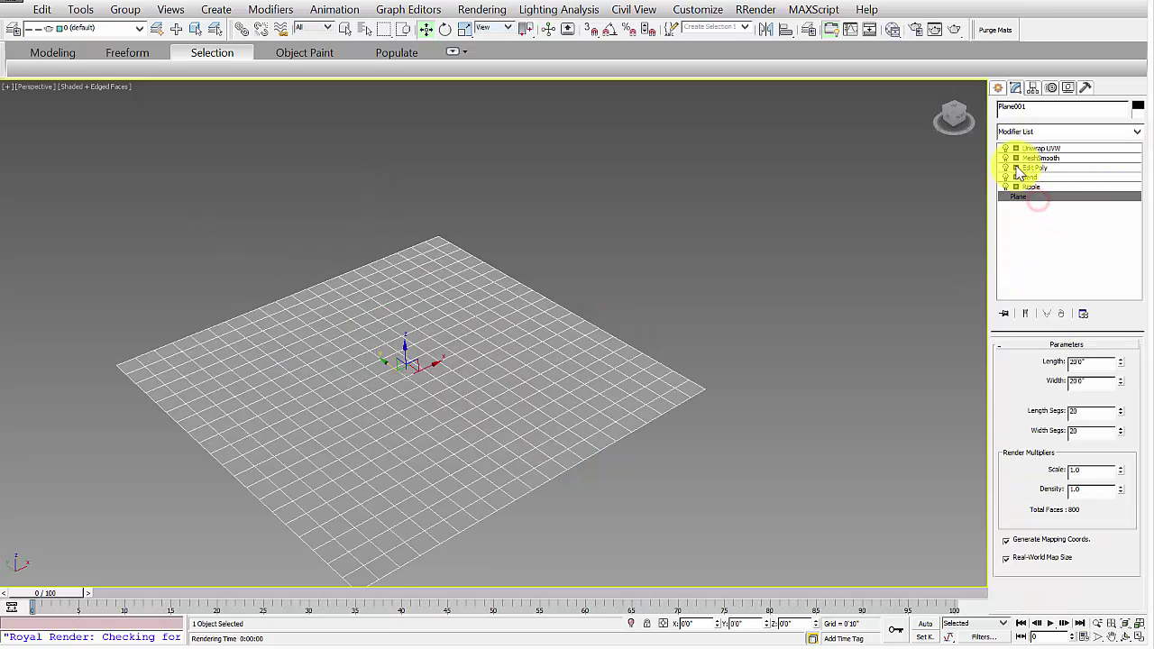
click(1037, 187)
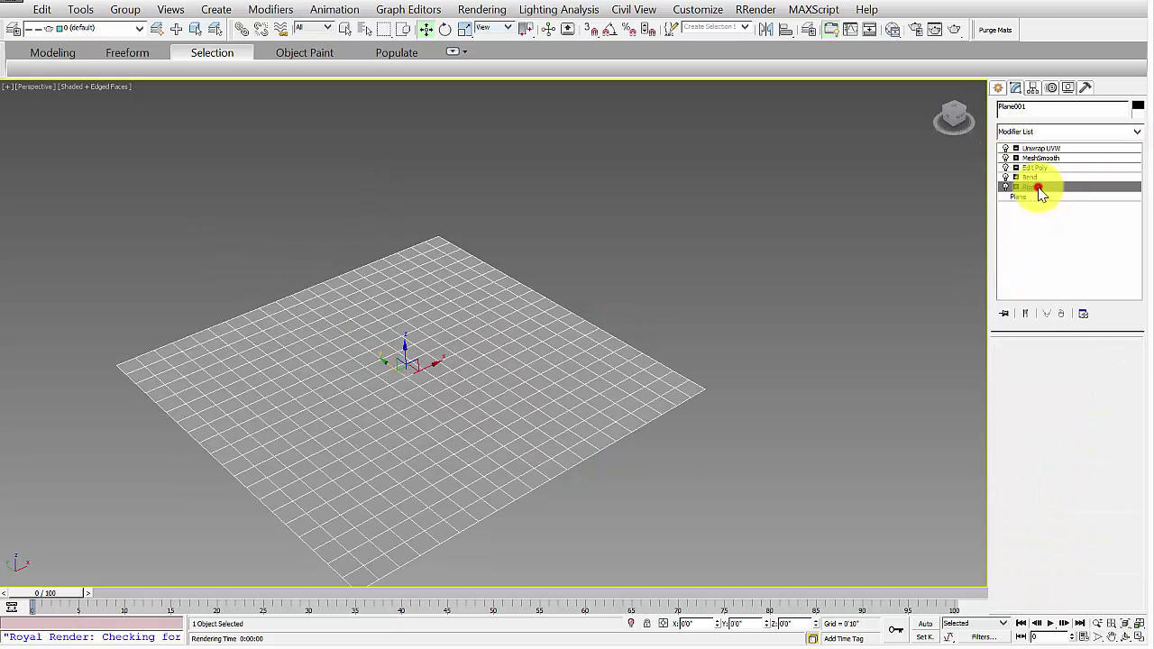
click(1042, 178)
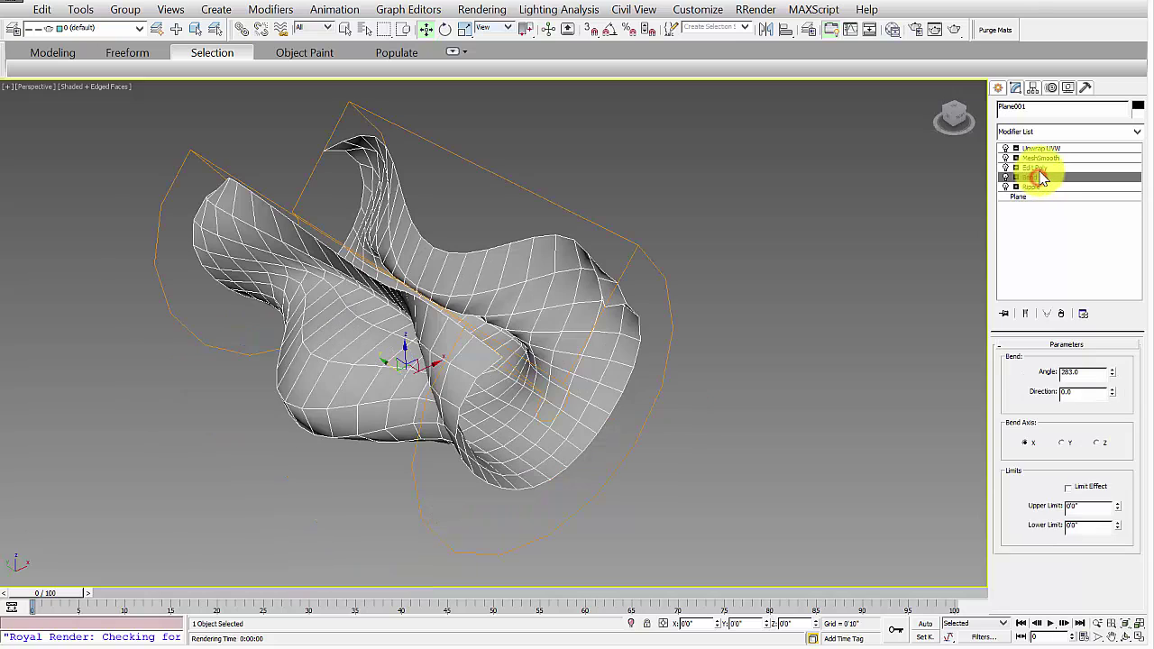
click(1041, 169)
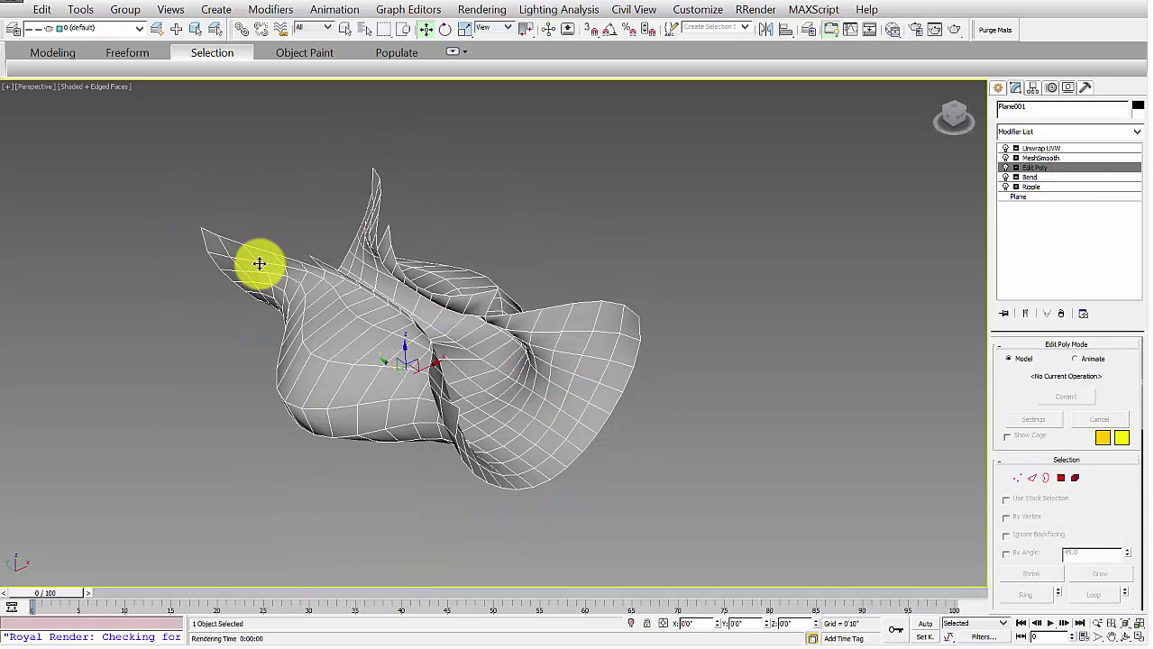
alt+middle_drag(551, 403, 525, 433)
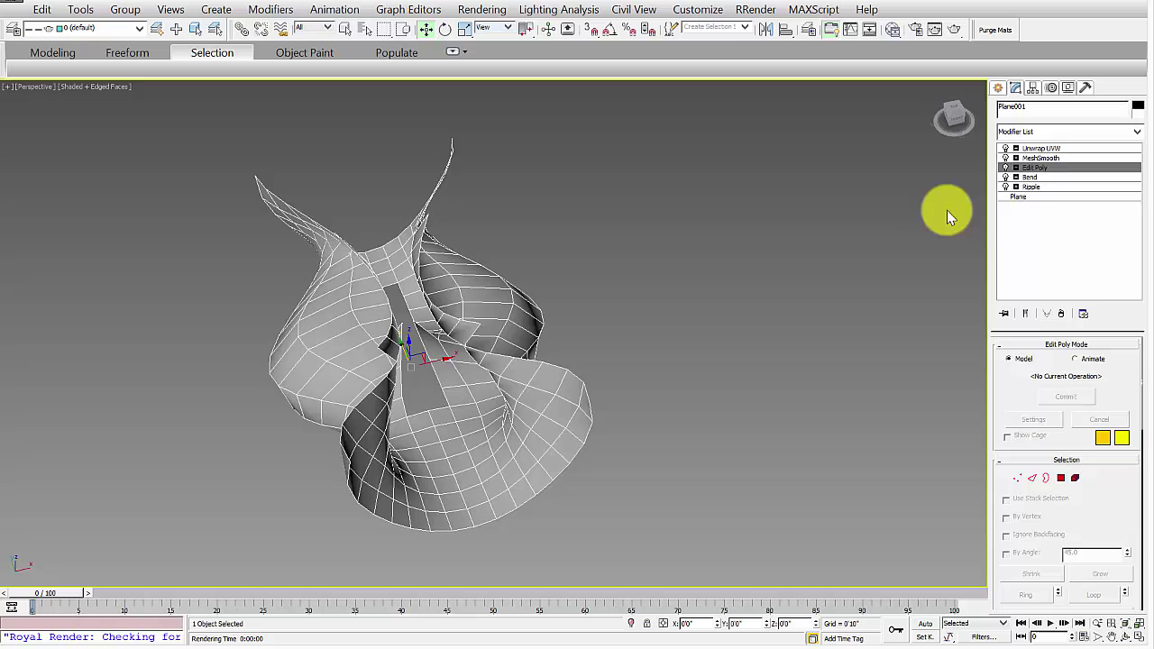
click(1043, 158)
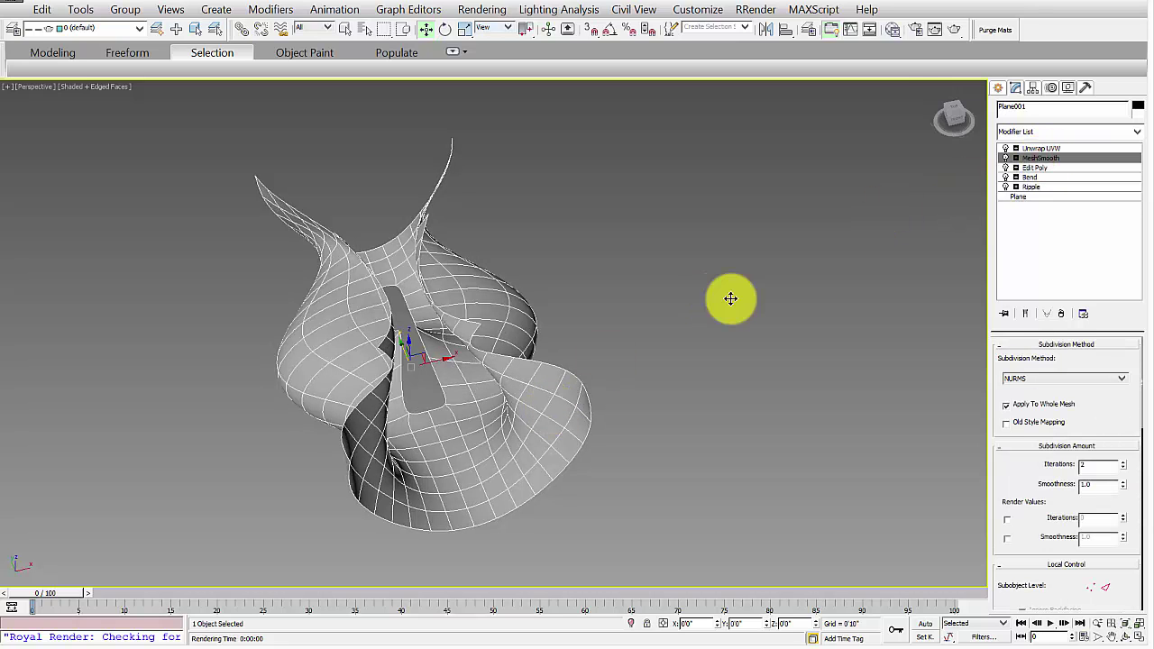
alt+middle_drag(533, 379, 381, 430)
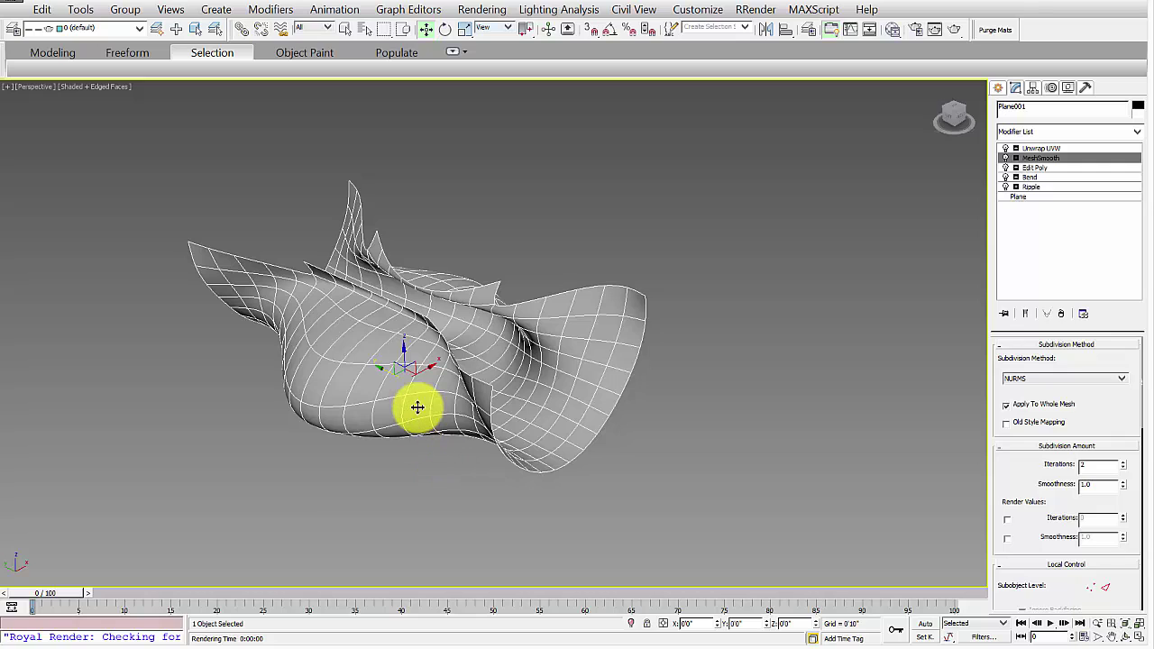
alt+middle_drag(431, 397, 464, 404)
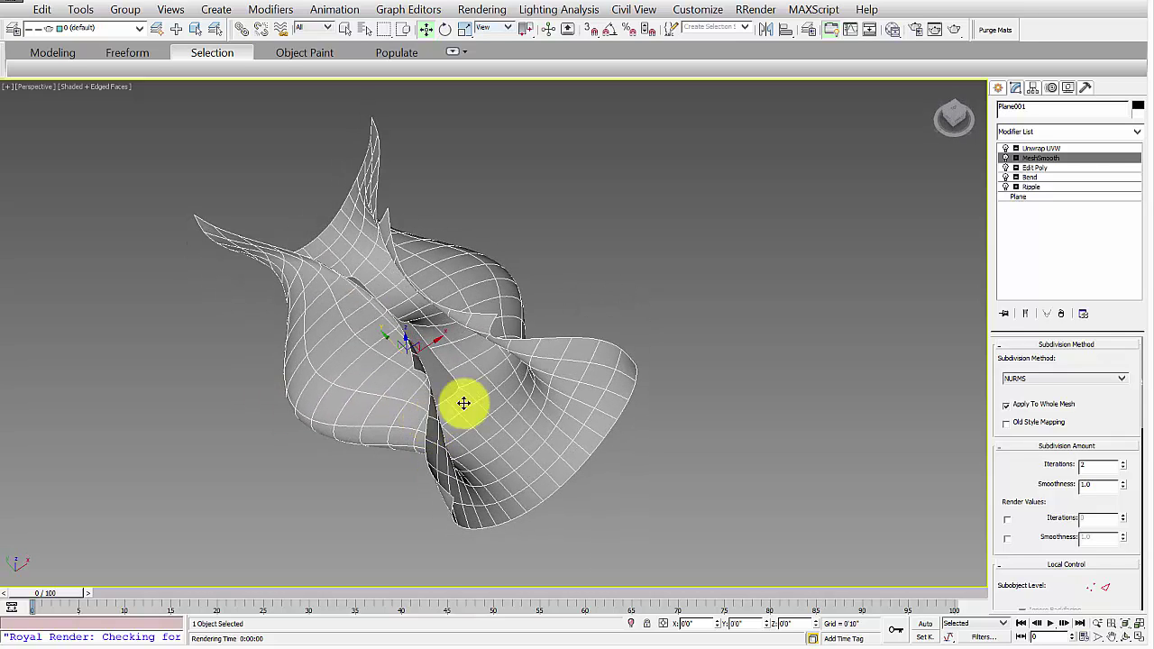
click(1043, 149)
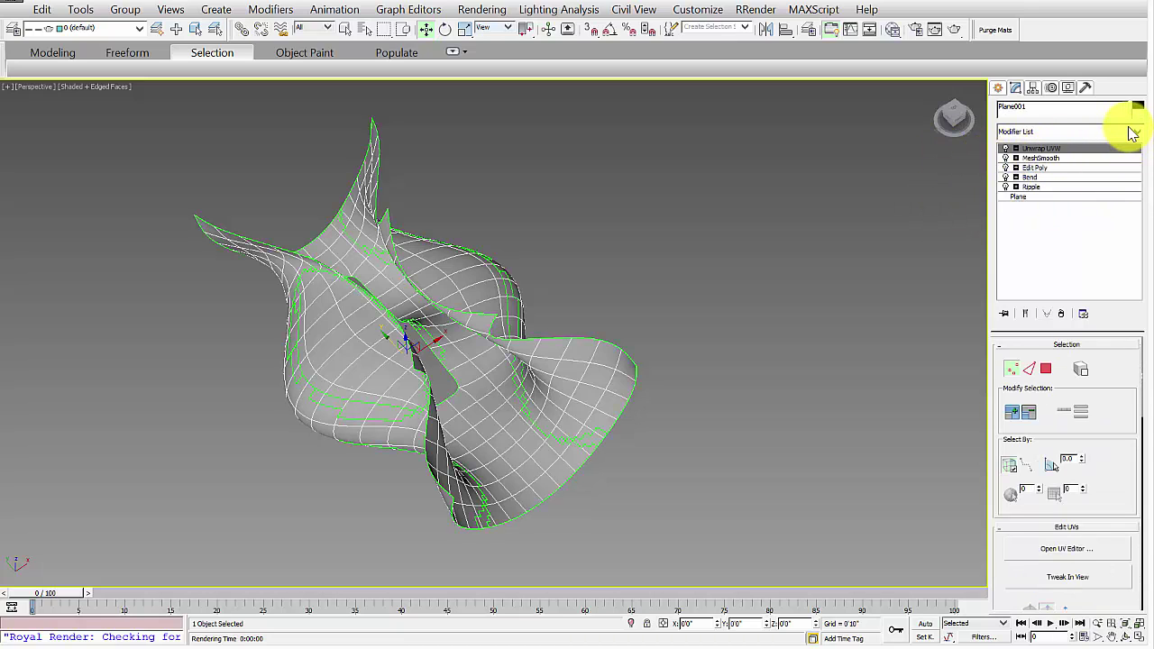
click(1133, 133)
click(918, 361)
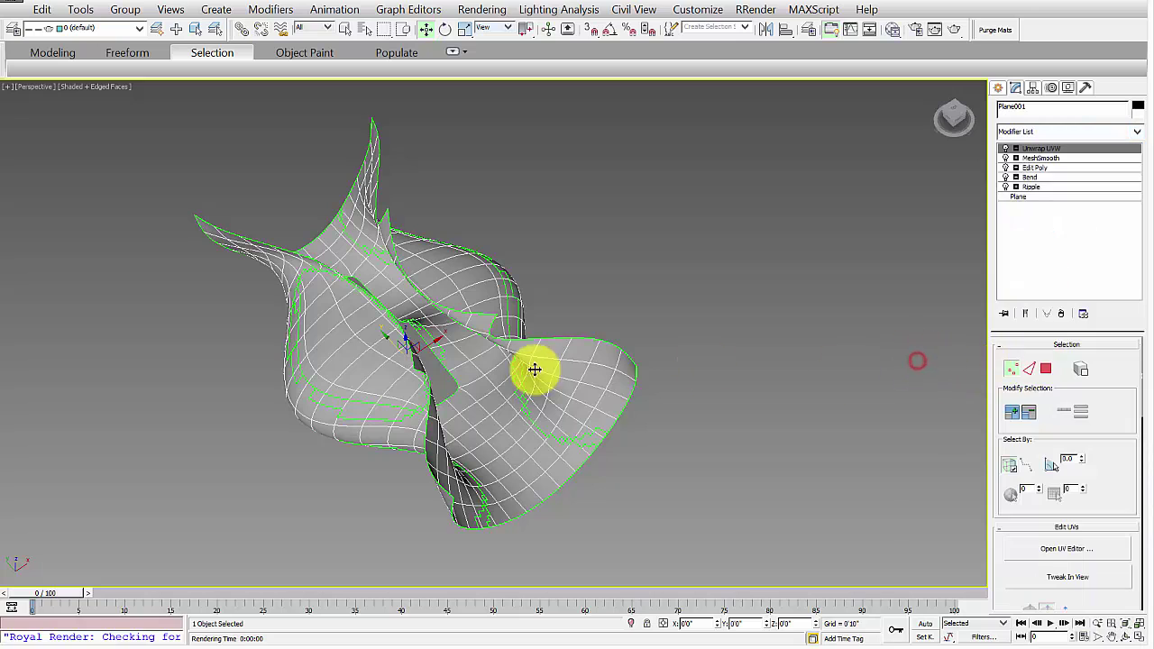
alt+middle_drag(529, 366, 578, 338)
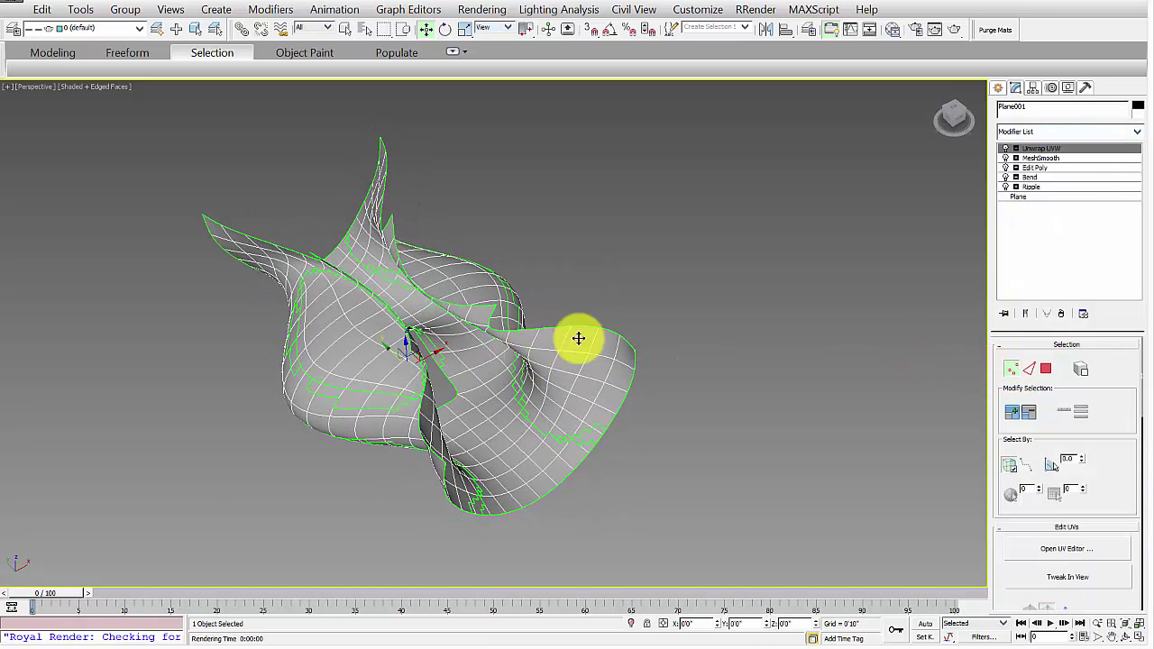
Open the UV editor for the Unwrap UVW modifier and reposition its window to show the whole UV layout
click(1076, 554)
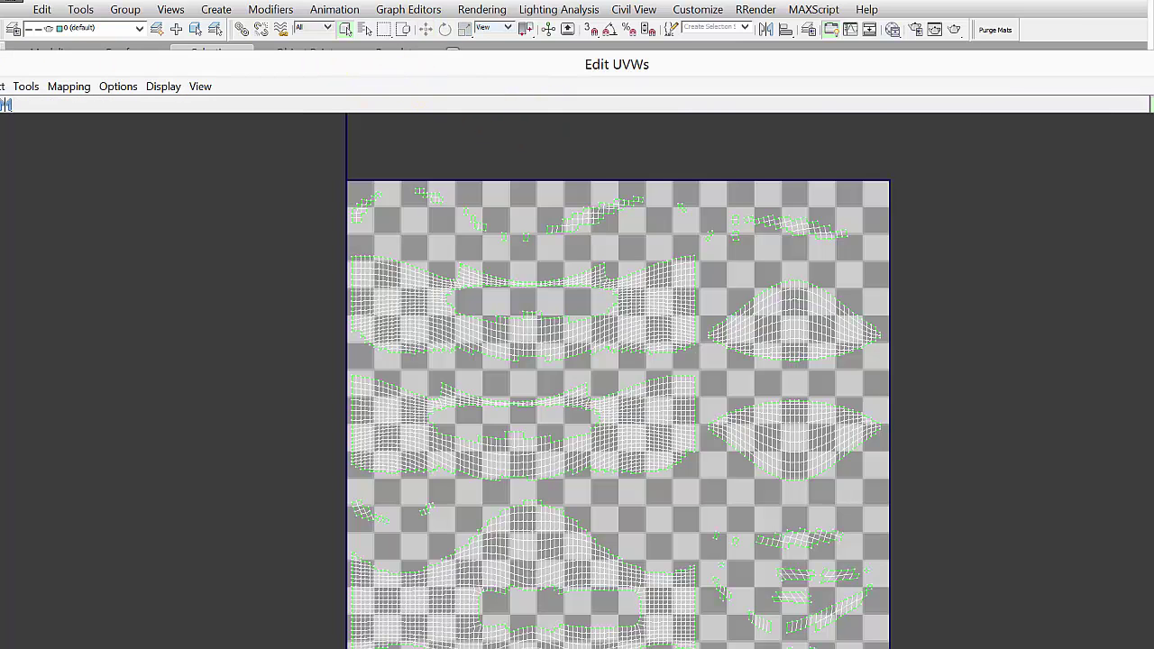
drag(0, 51, 202, 180)
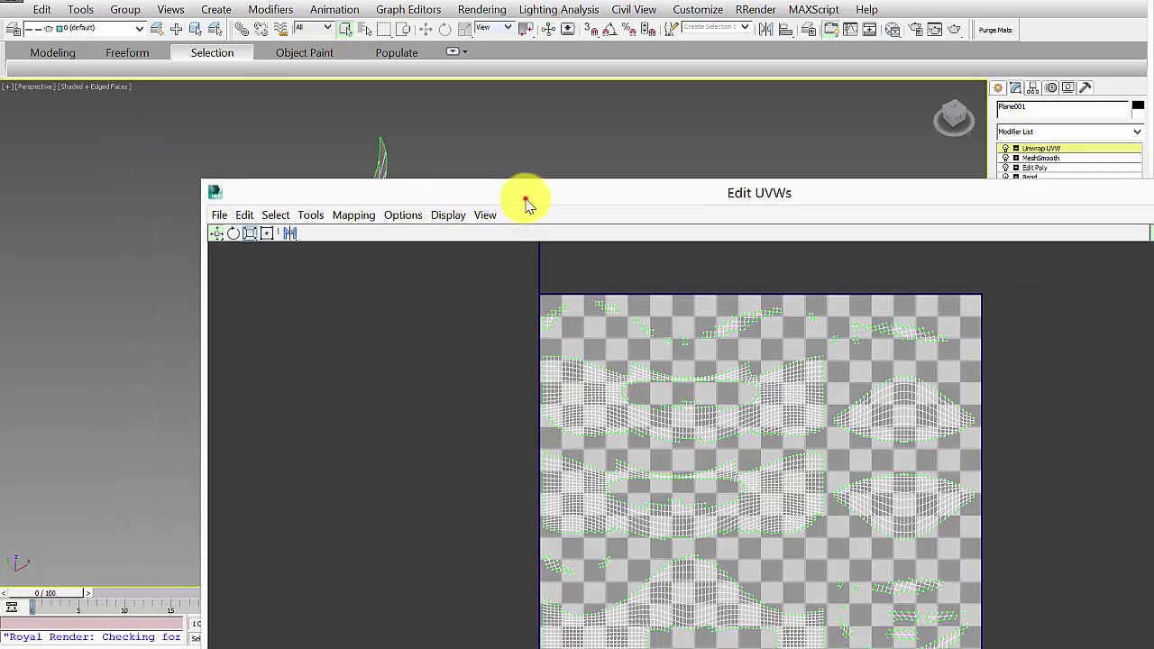
drag(526, 199, 359, 68)
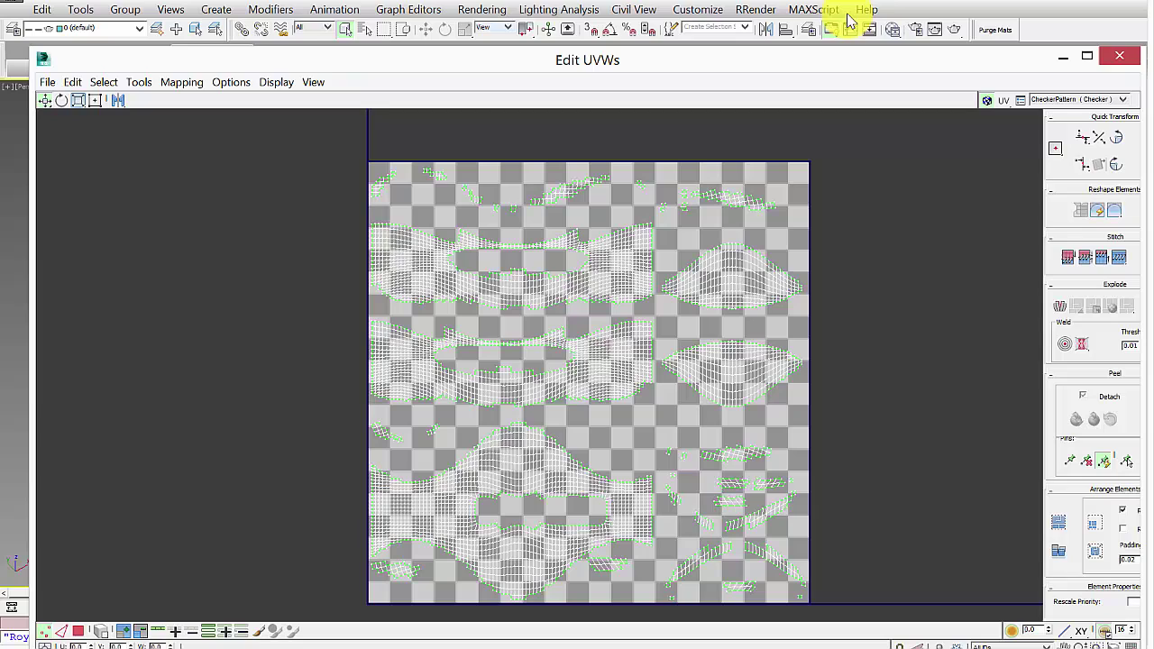
drag(512, 56, 489, 20)
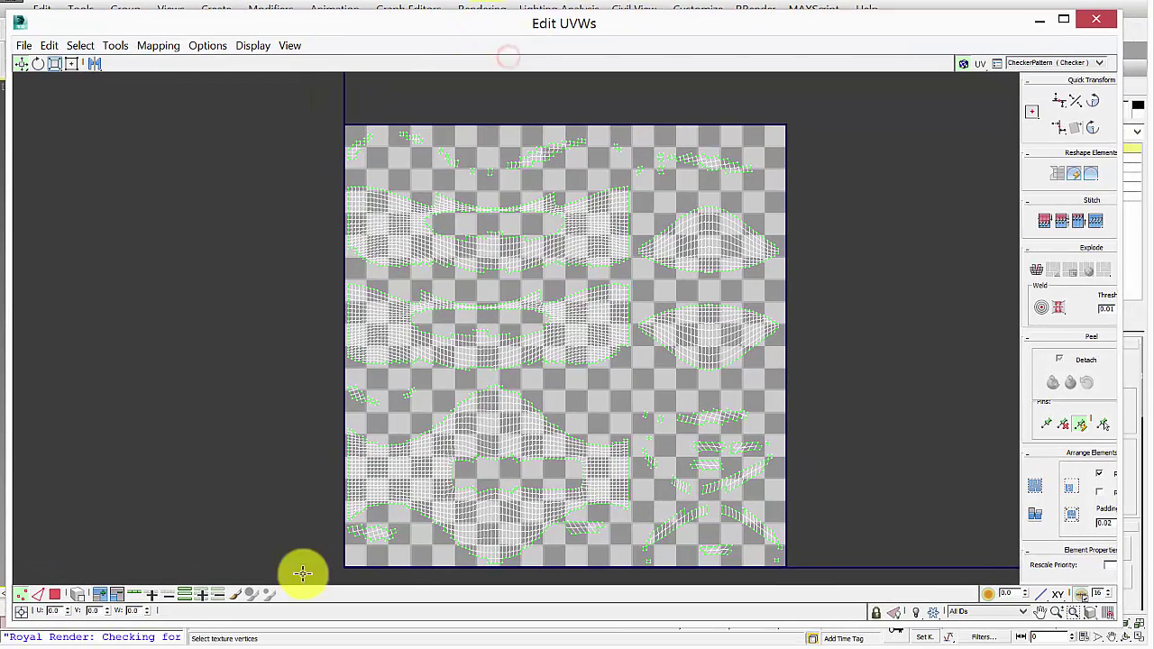
Switch the UV editor to polygon selection, clear the selection and review the available mapping methods
click(57, 596)
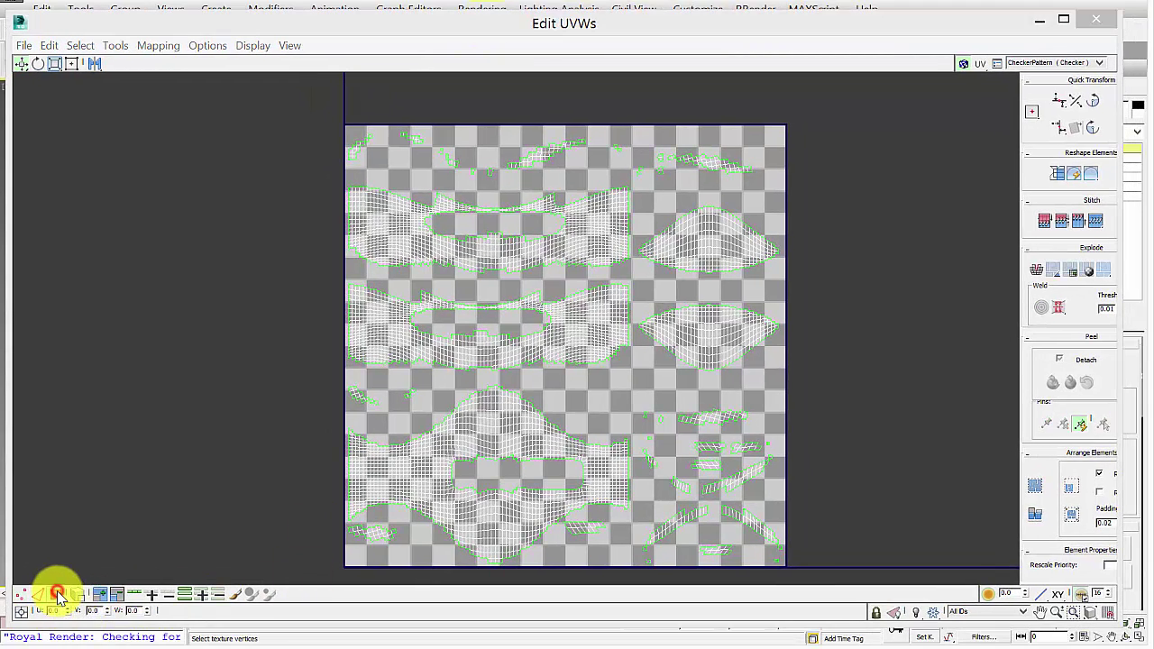
scroll(327, 425, down, 10)
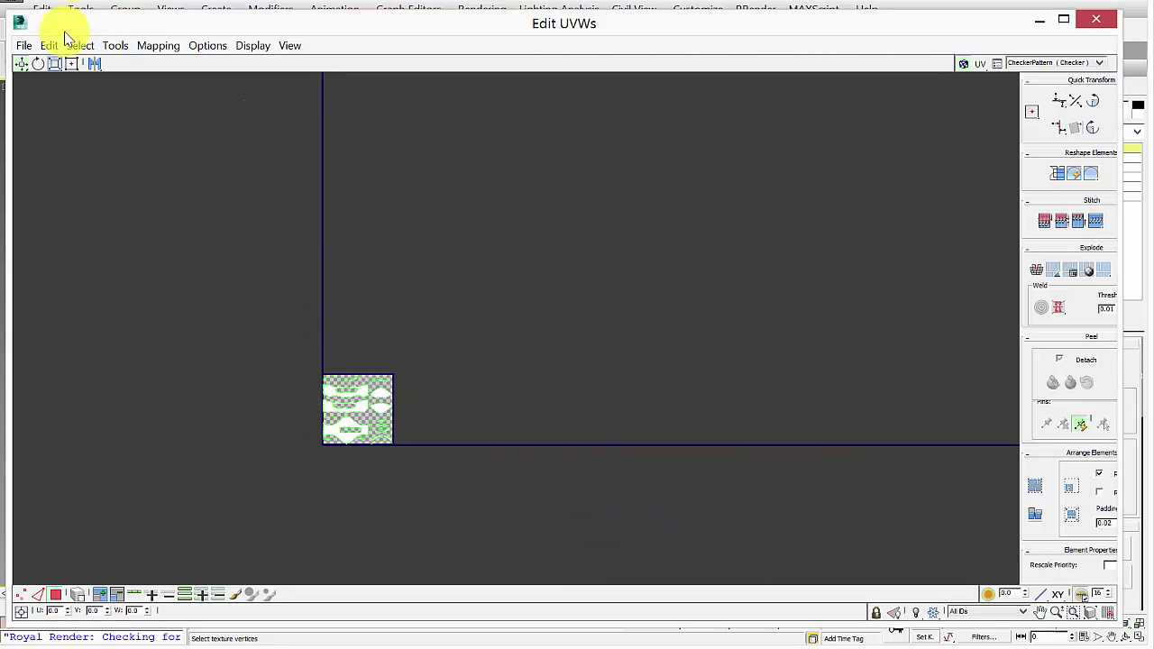
drag(153, 103, 680, 483)
click(369, 258)
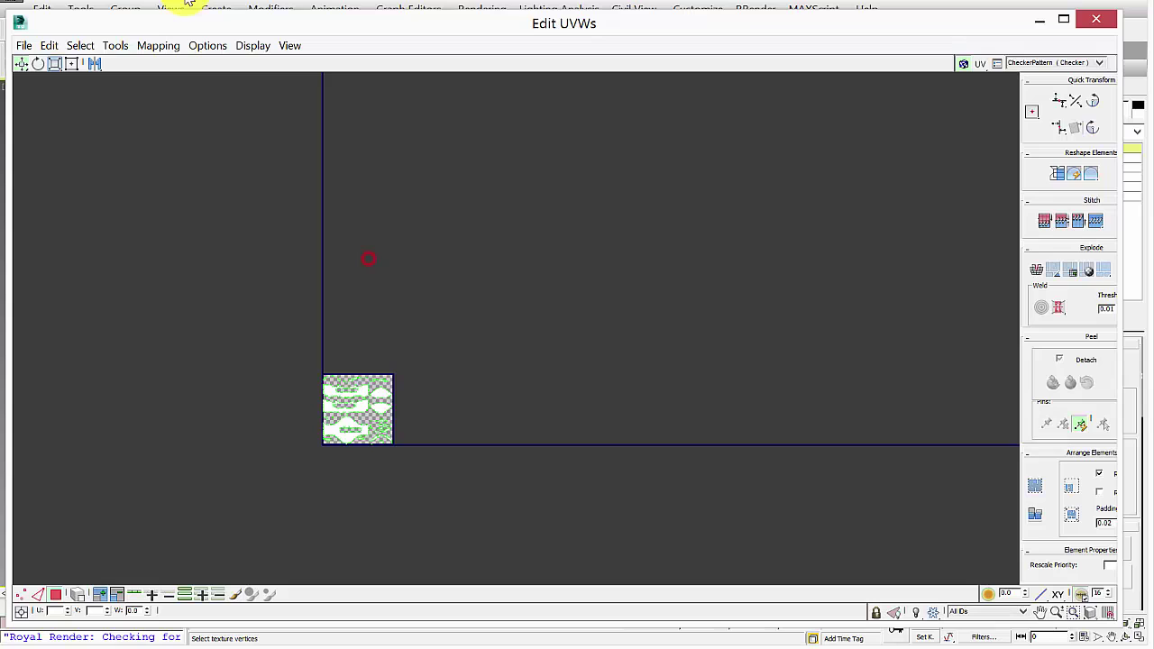
click(150, 46)
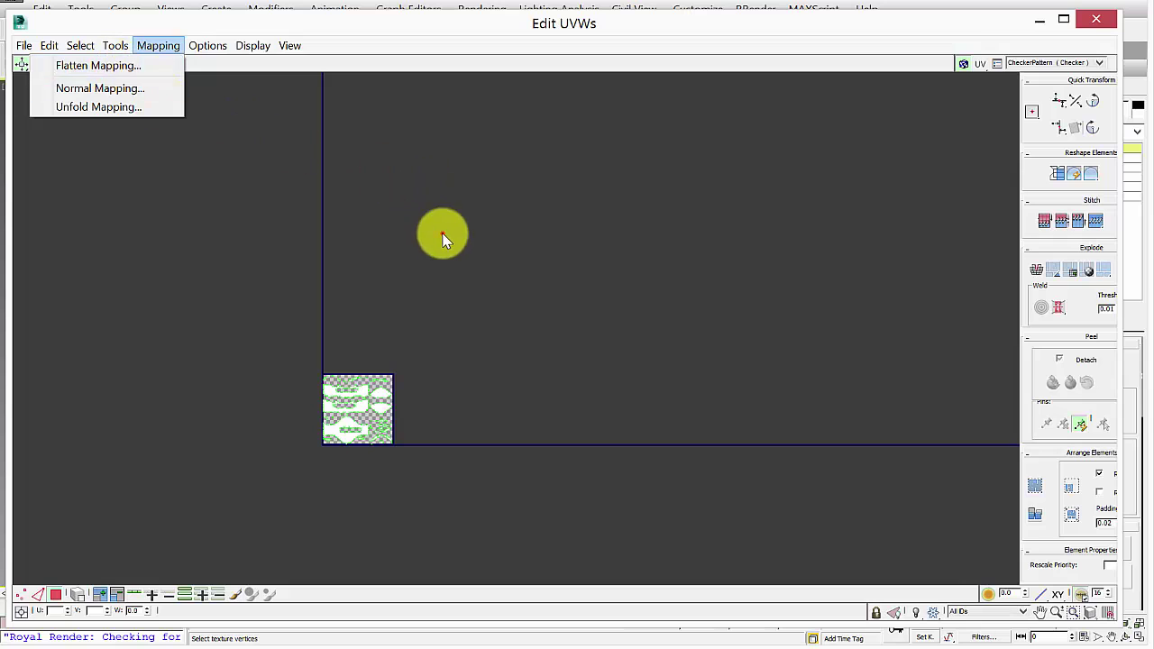
click(443, 234)
Select the large middle UV shell with the elongated hole and compare it with its matching faces on the model
scroll(328, 441, up, 3)
scroll(397, 359, up, 2)
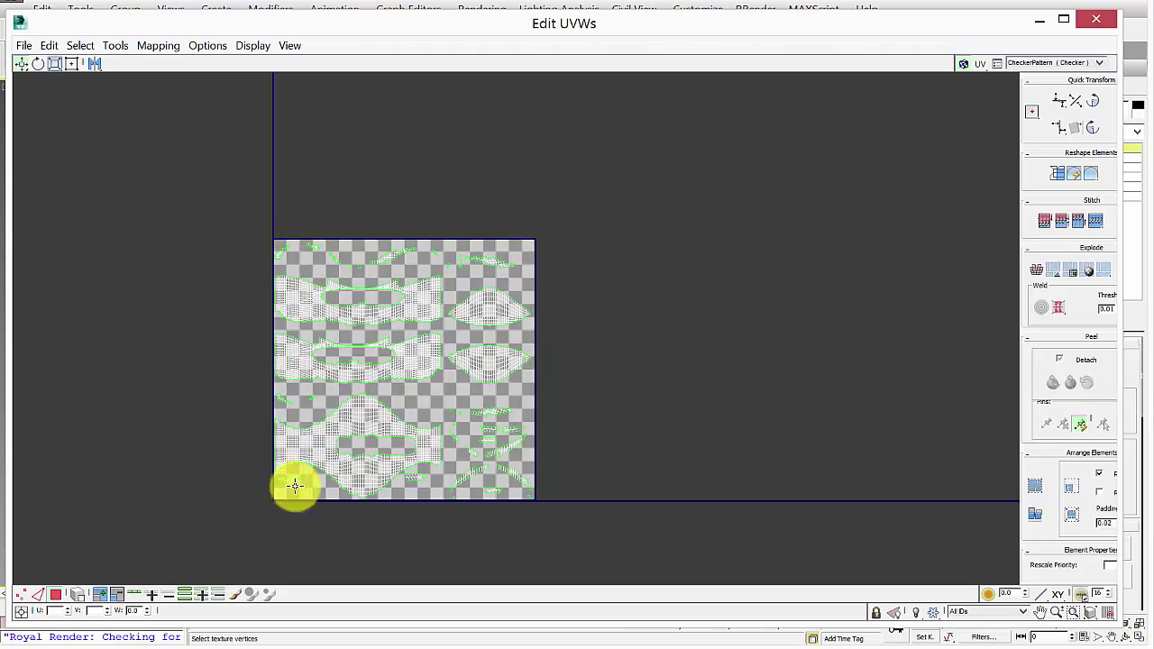
middle_drag(353, 310, 409, 259)
scroll(411, 257, up, 3)
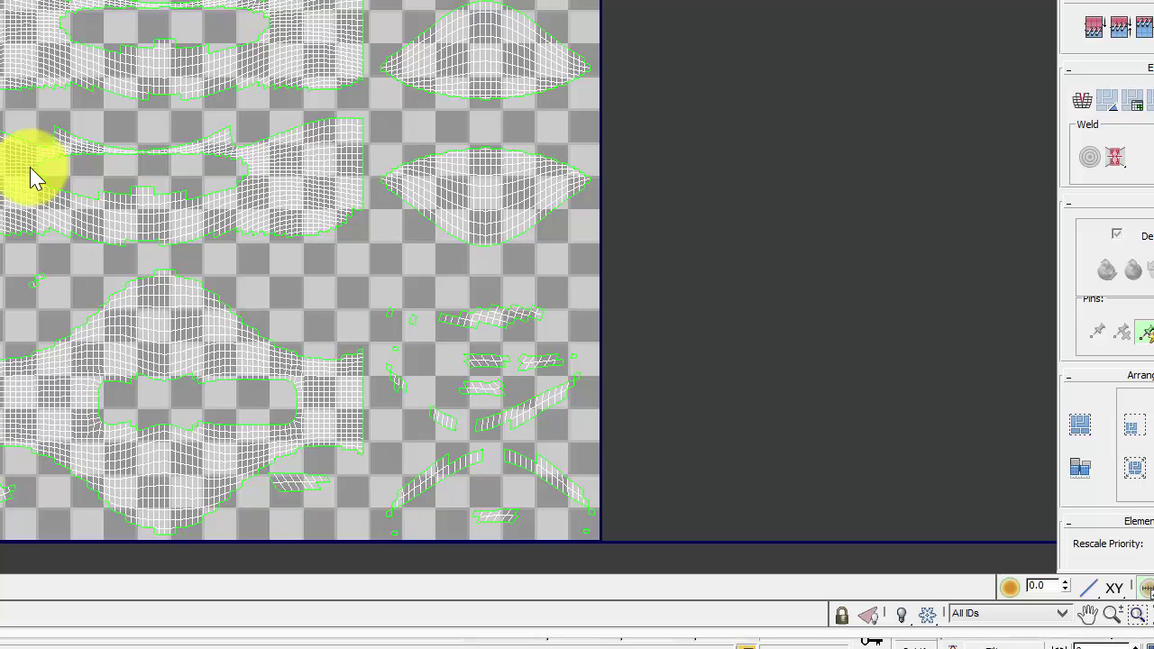
click(201, 186)
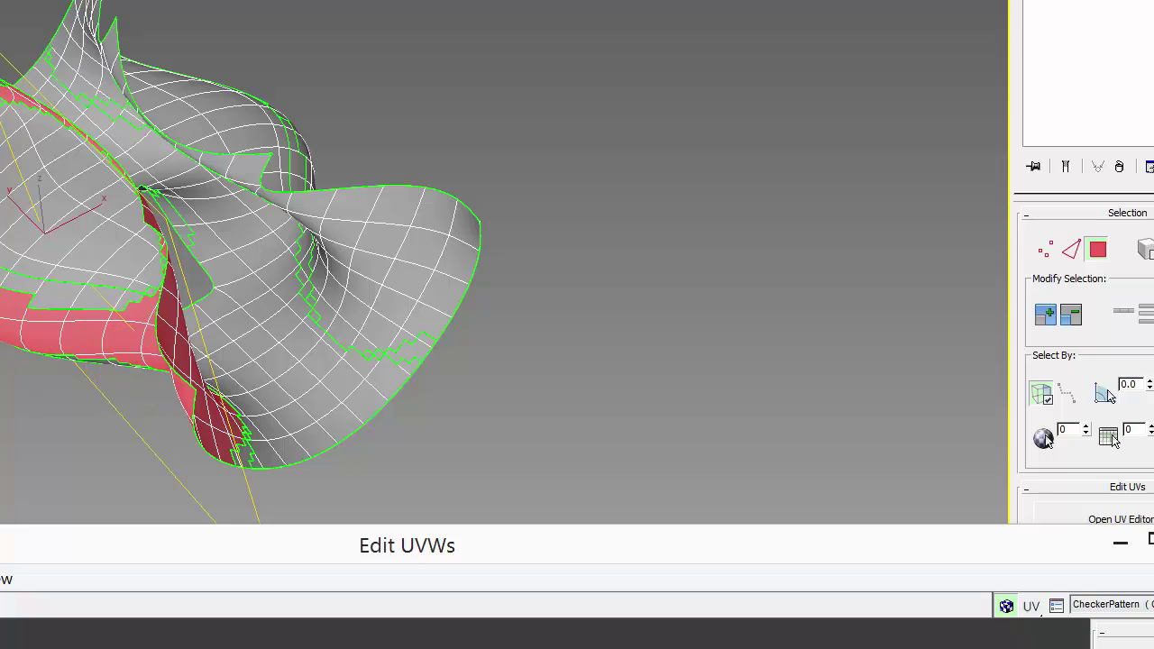
drag(237, 560, 183, 228)
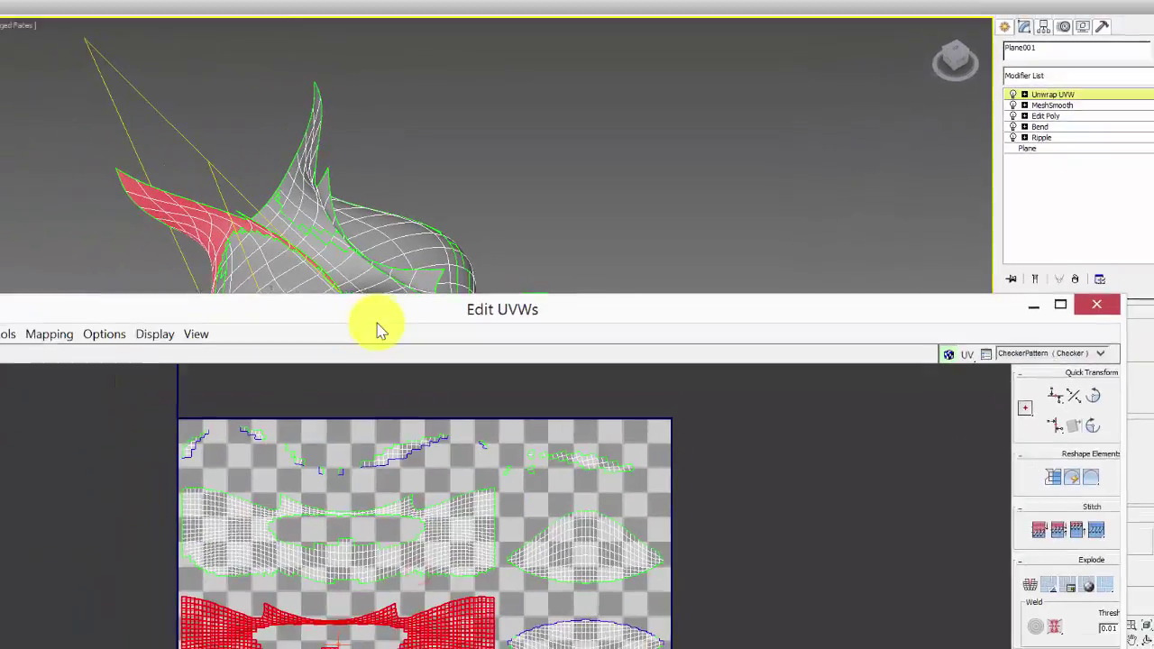
drag(379, 329, 425, 524)
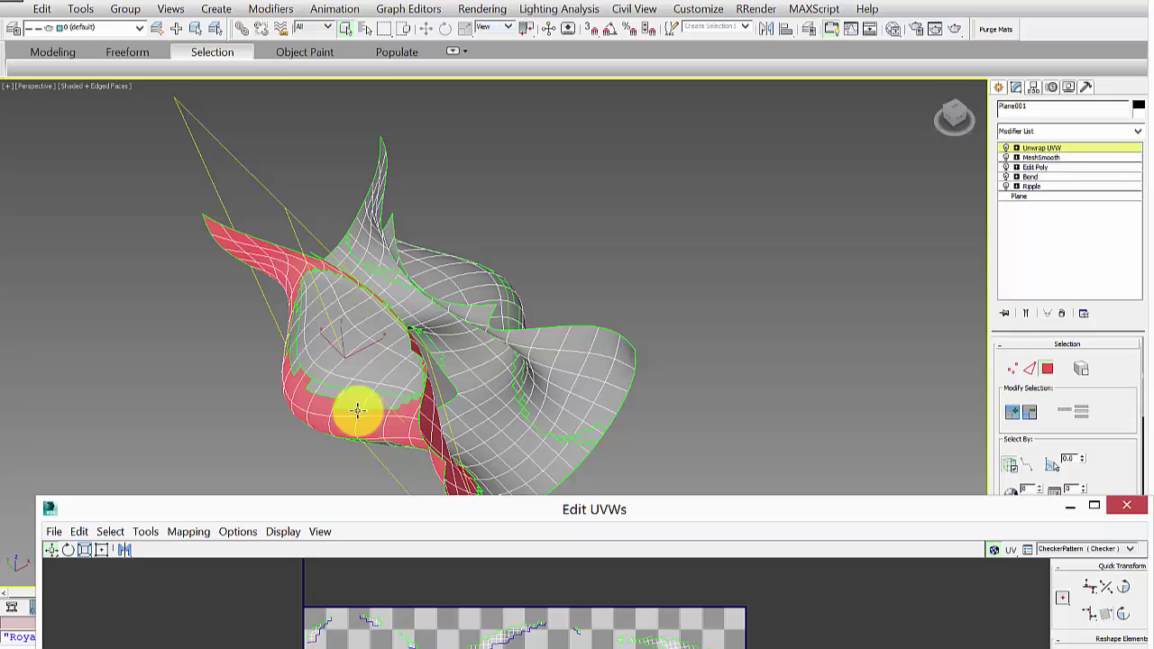
drag(457, 512, 428, 46)
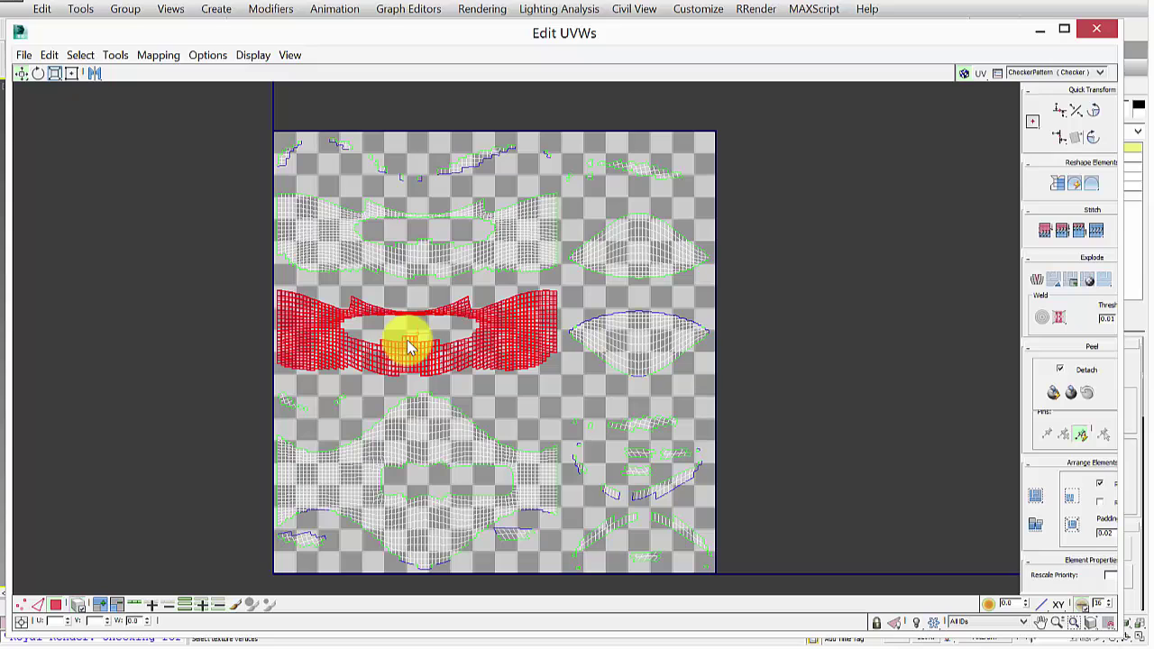
Switch to vertex selection and pick a vertex on the stepped upper border of the lower leaf-shaped UV shell
scroll(536, 382, up, 3)
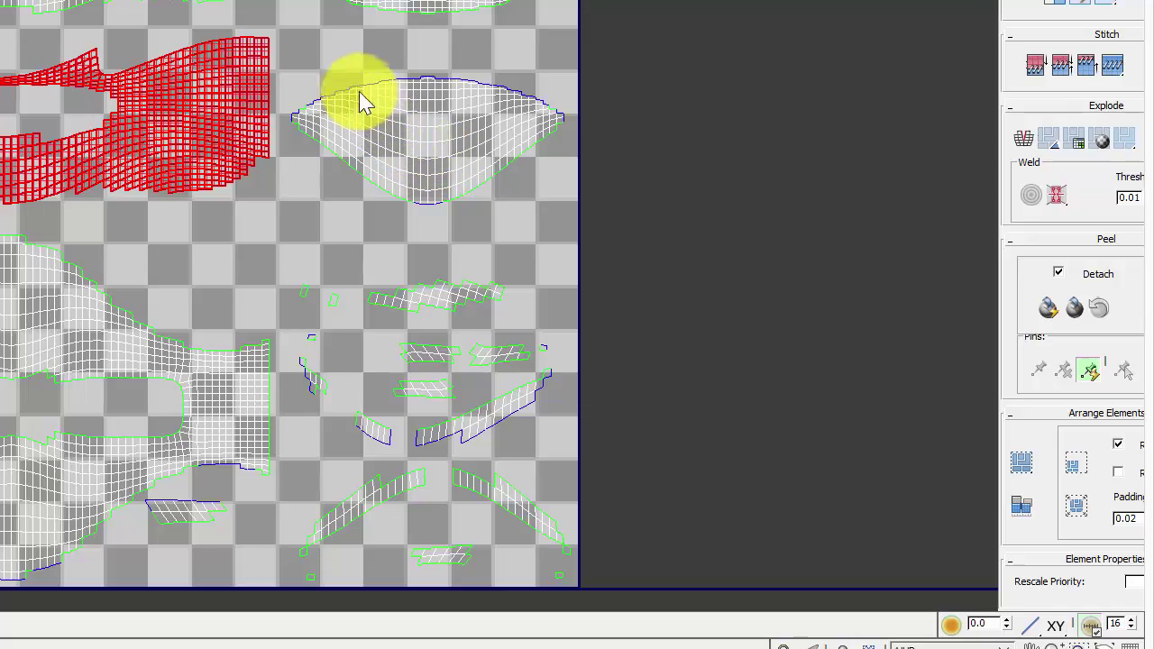
scroll(296, 135, up, 10)
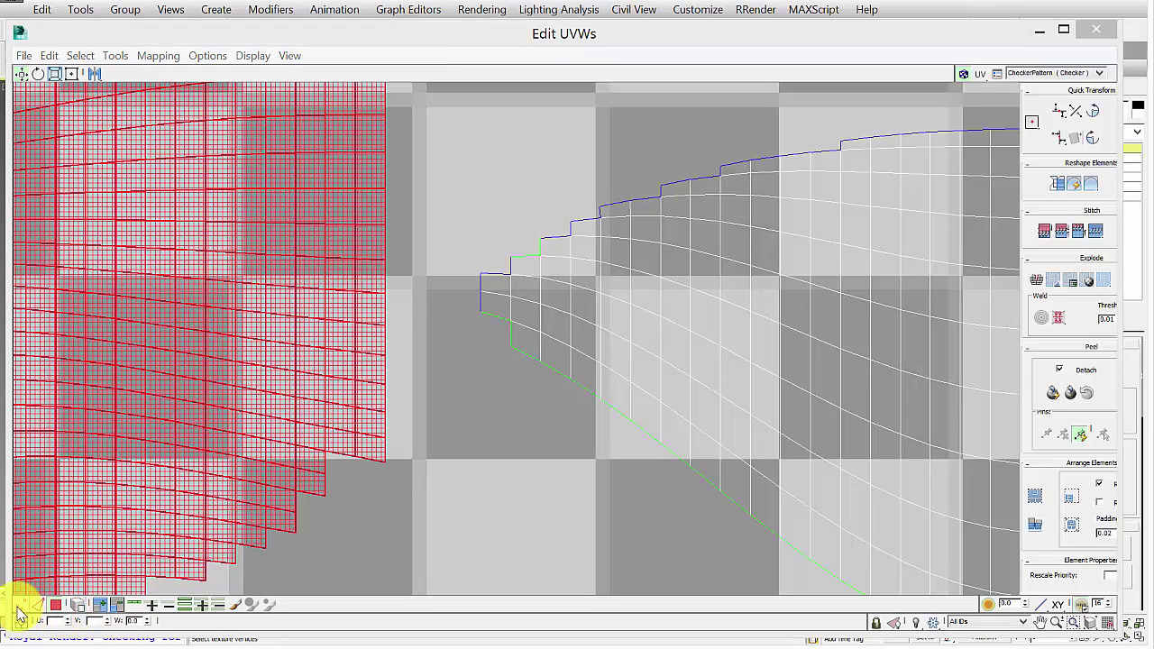
click(507, 225)
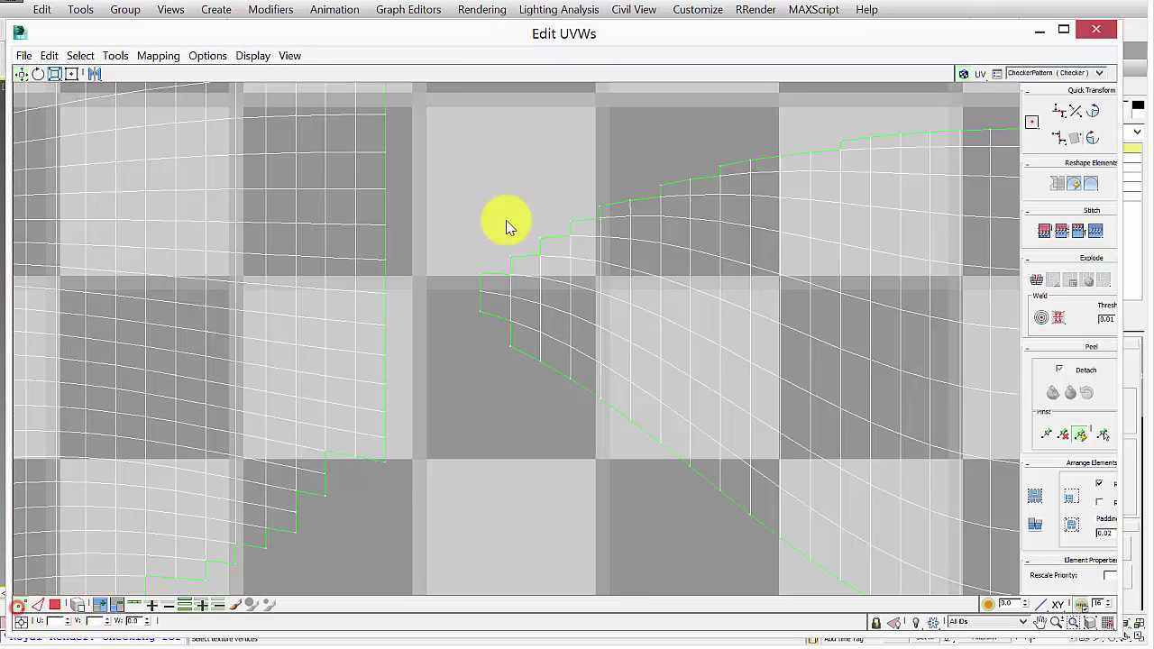
click(569, 220)
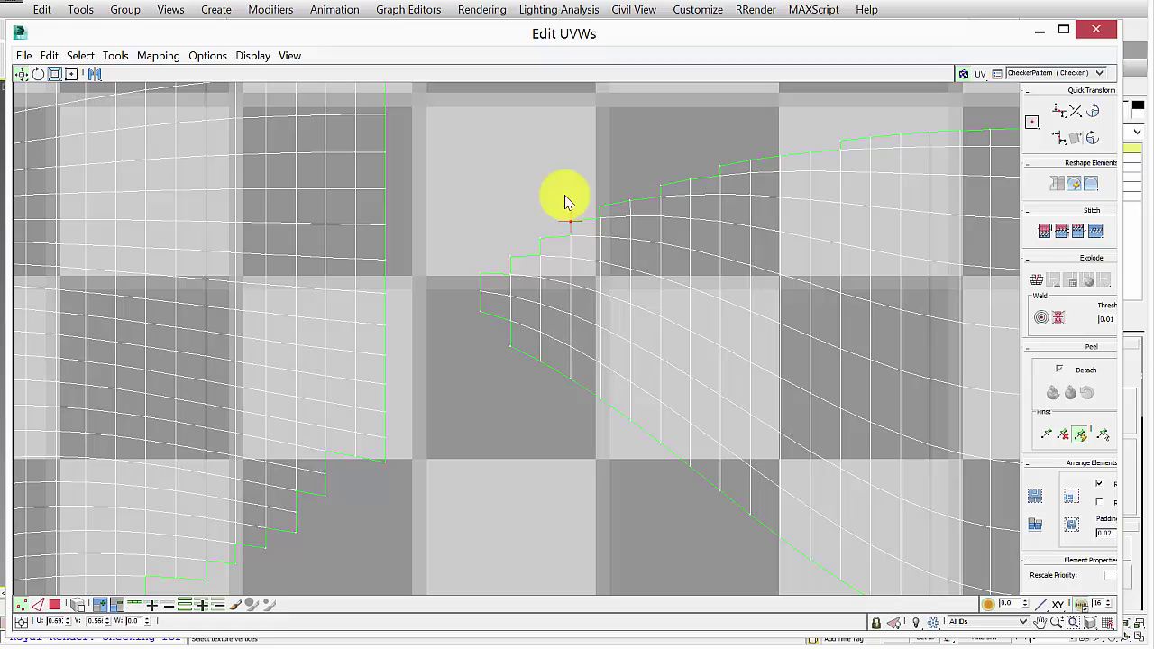
Look over the complete UV layout once more and close the UV editor
scroll(530, 261, down, 2)
scroll(530, 262, down, 3)
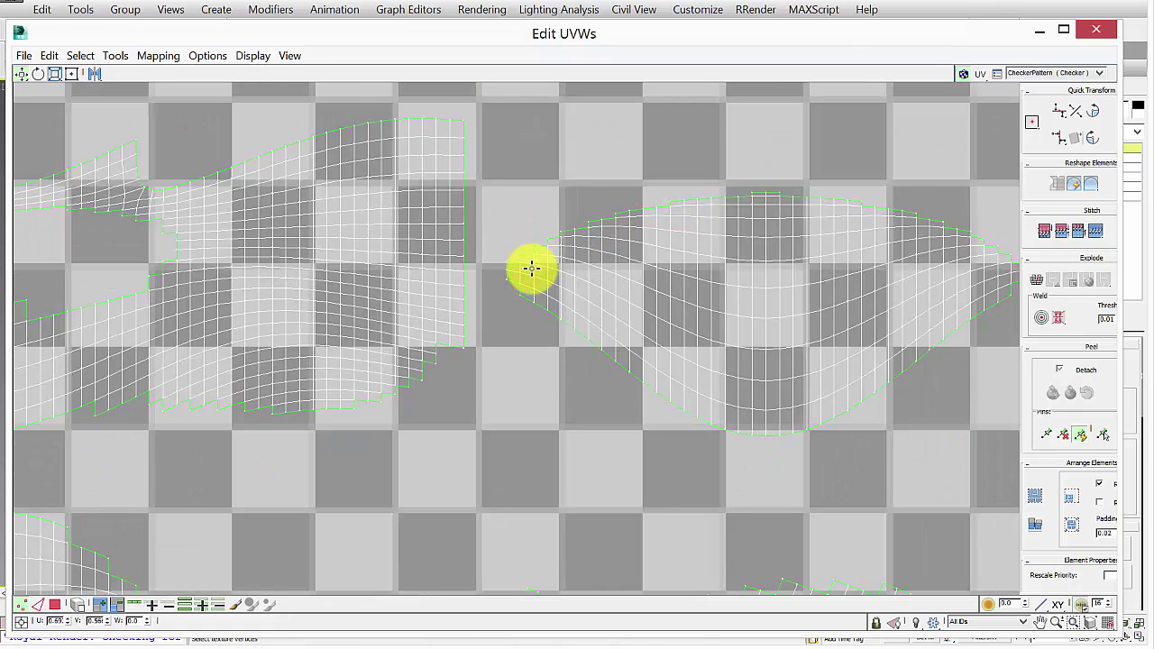
scroll(509, 388, down, 1)
middle_drag(478, 374, 517, 383)
scroll(538, 383, down, 1)
scroll(532, 399, up, 1)
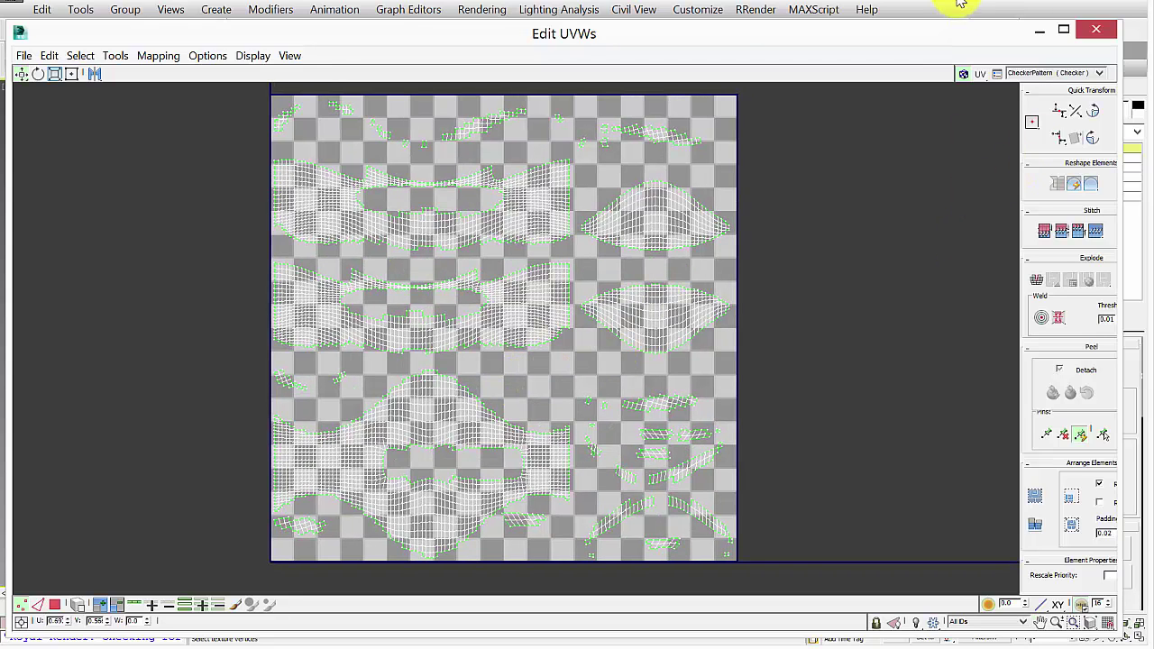
double_click(977, 21)
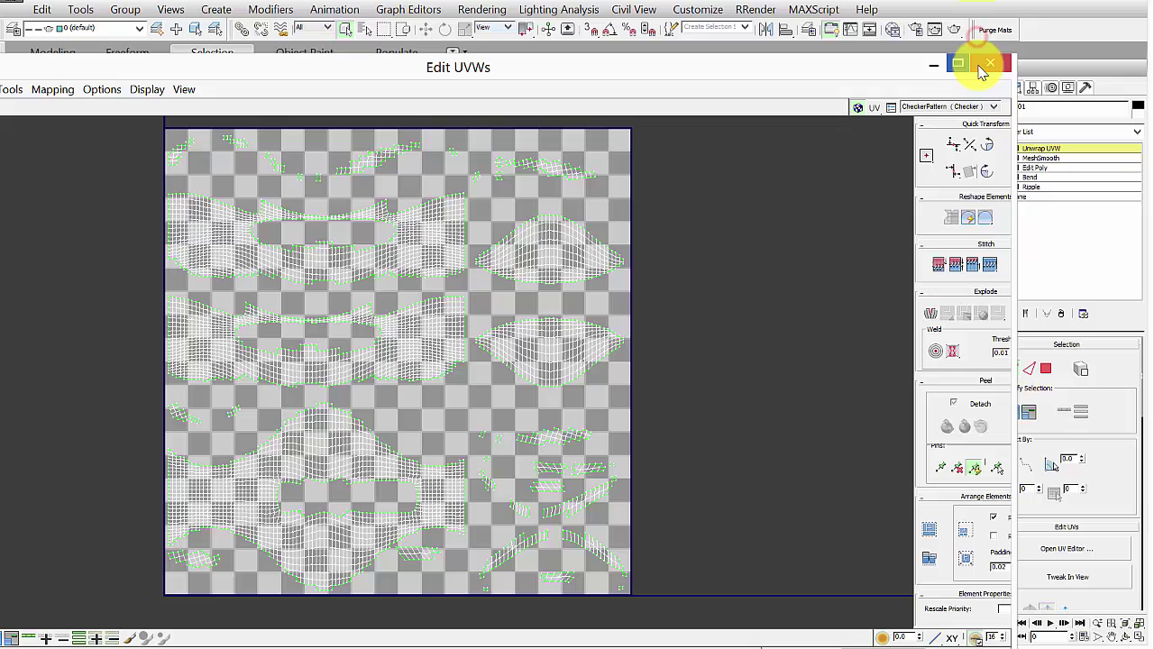
click(988, 66)
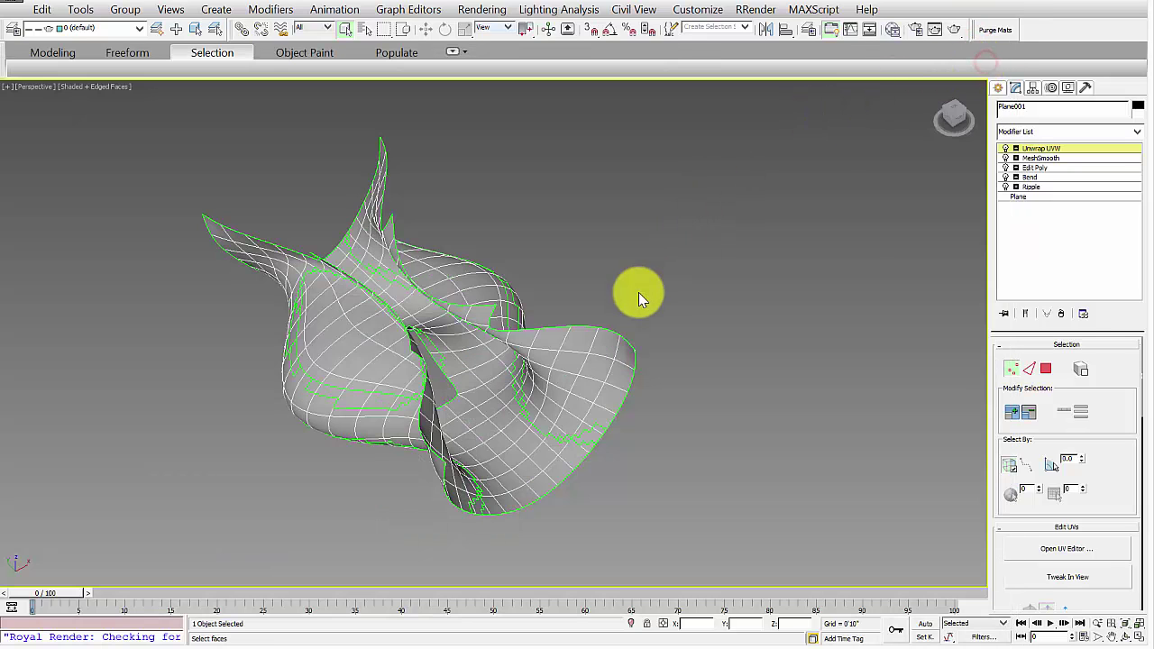
Look over the deformed plane in the perspective view, reopen its UV editor and reposition the editor window to reveal the full layout
middle_drag(637, 275, 411, 359)
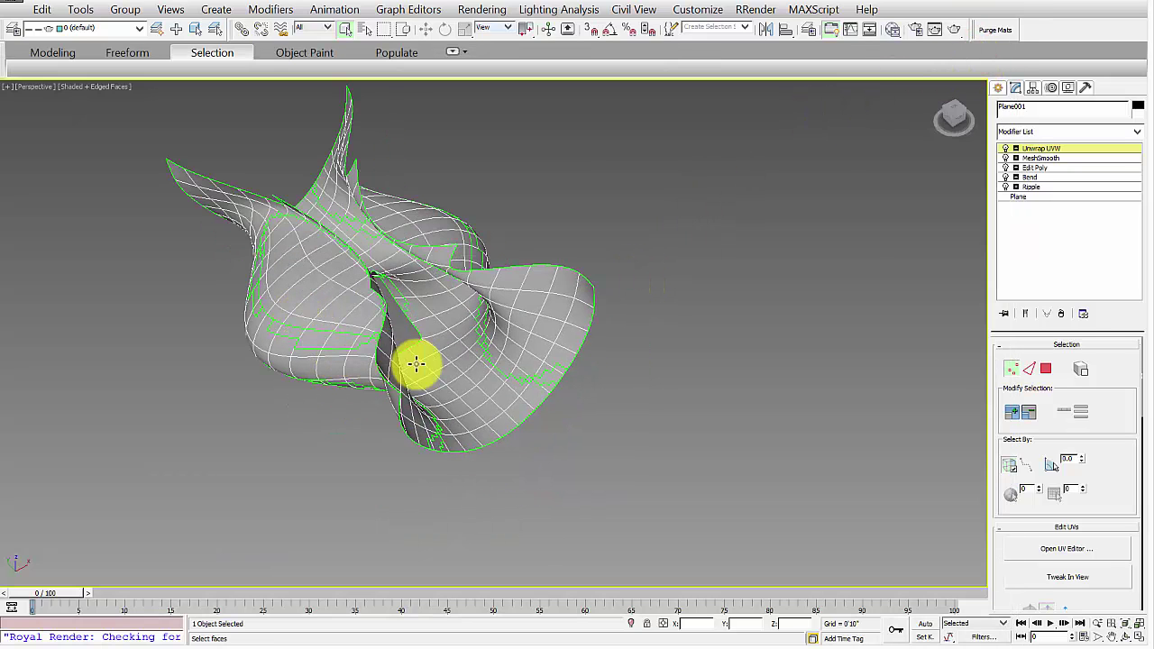
middle_drag(360, 258, 369, 287)
alt+middle_drag(487, 372, 510, 387)
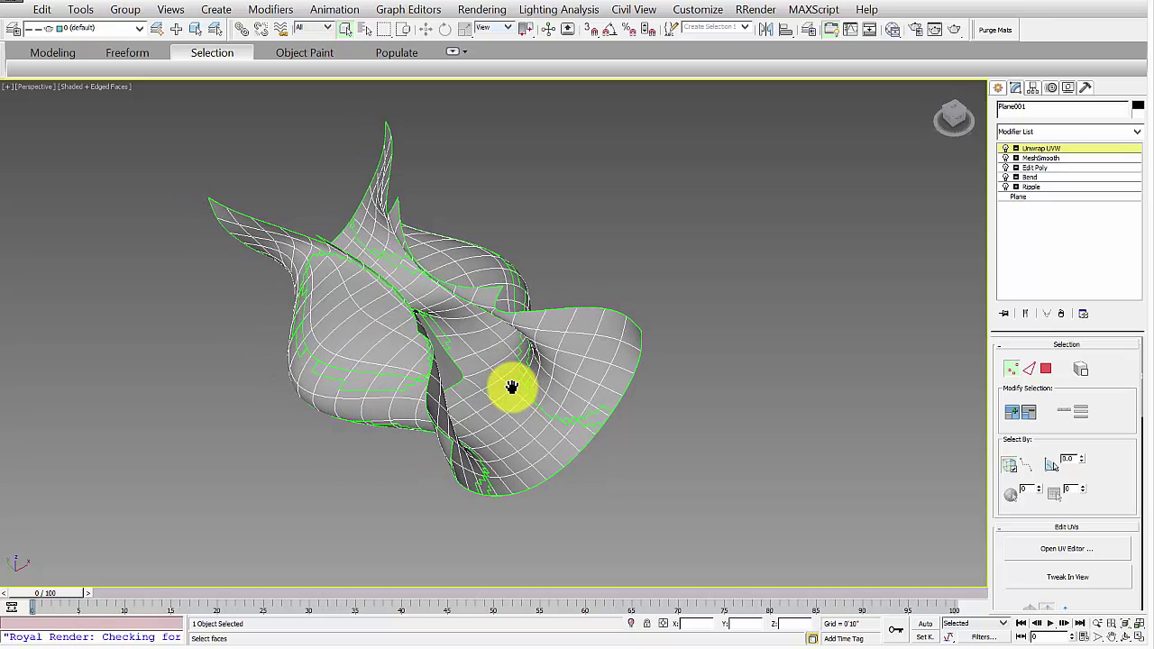
click(1064, 547)
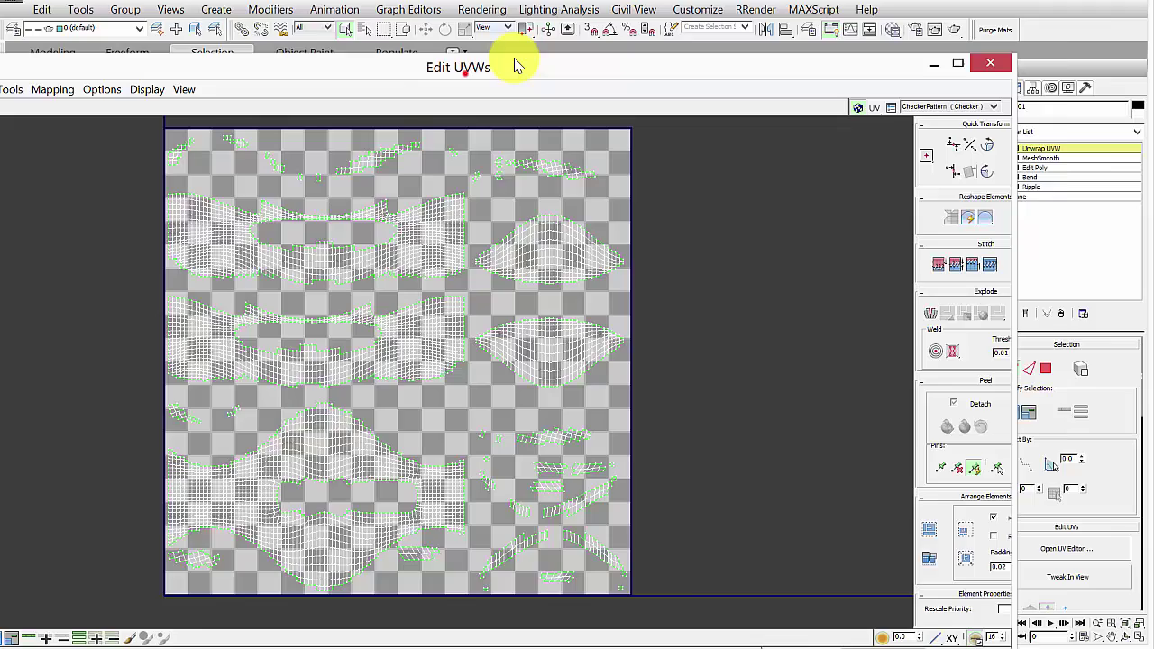
drag(519, 65, 641, 14)
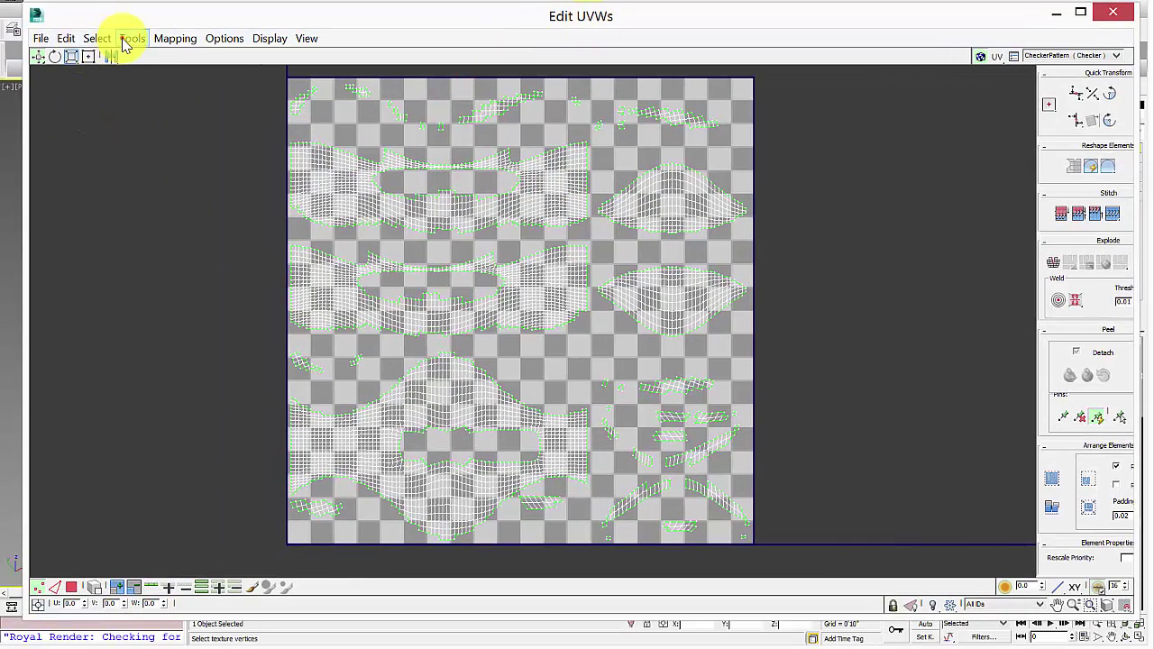
Switch the UV editor to polygon selection and box-select the whole UV layout
click(132, 38)
click(222, 170)
scroll(258, 261, down, 2)
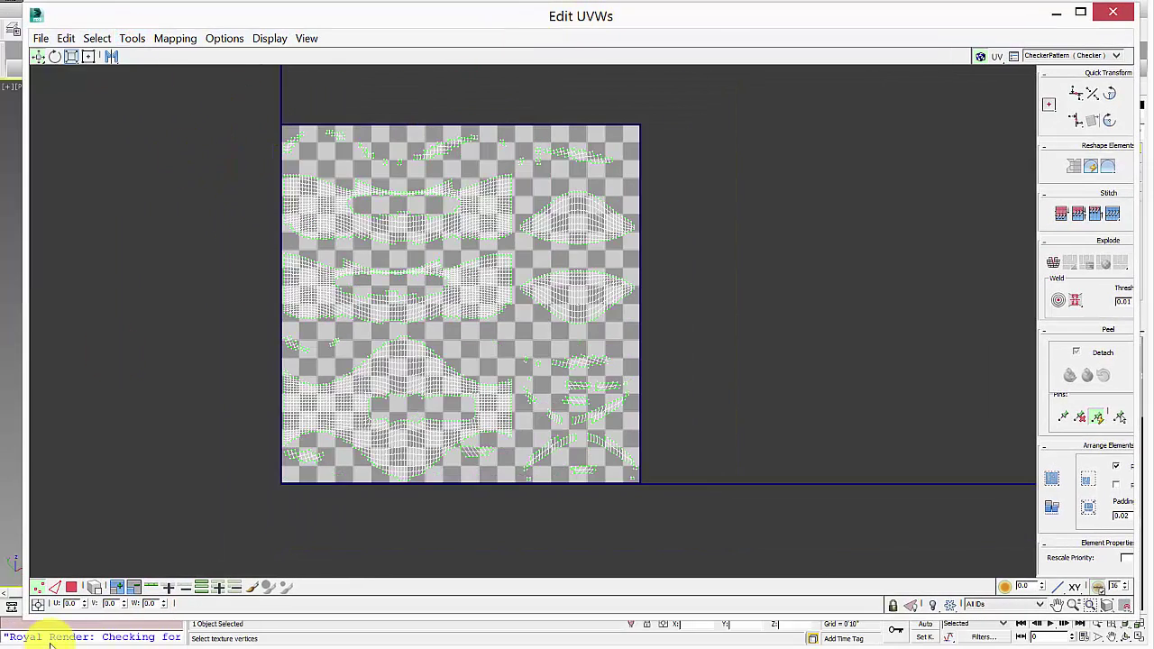
click(73, 587)
drag(212, 113, 765, 541)
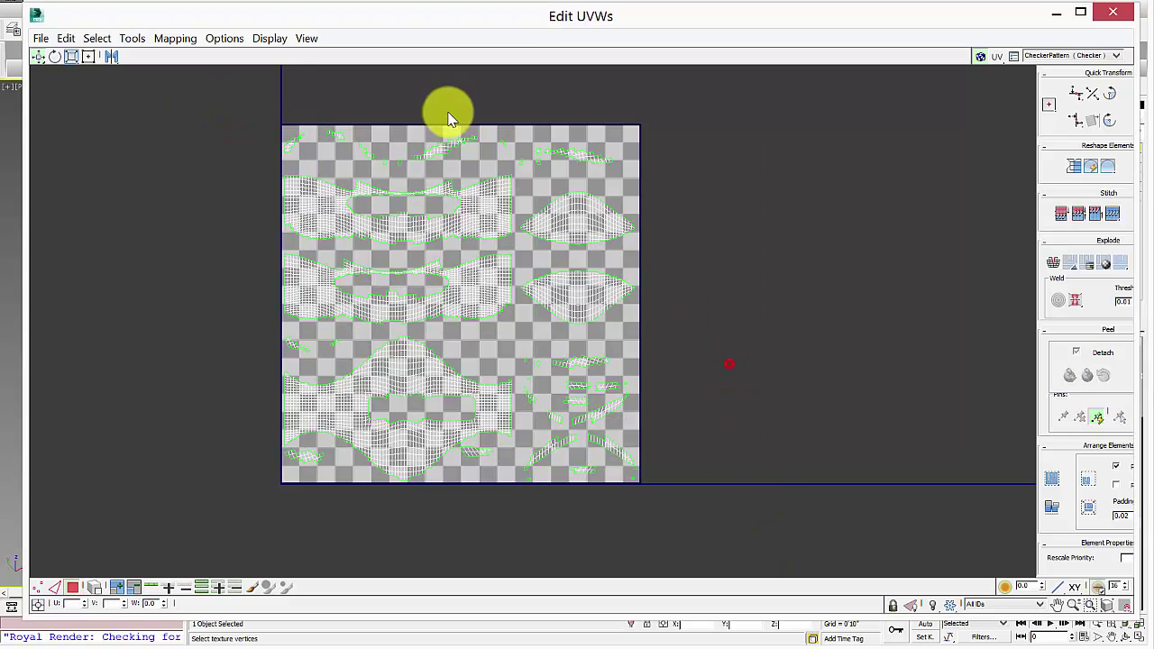
Review the UV template render settings at 8000 by 8000, close them and switch to Rhino with Grasshopper
click(132, 40)
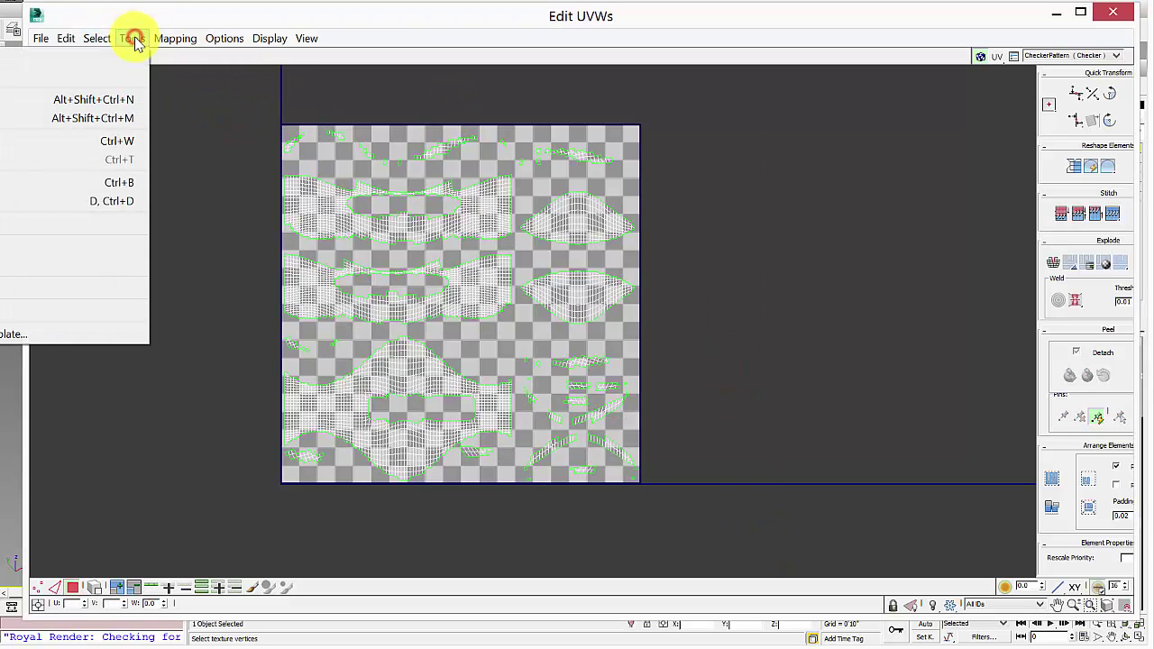
click(2, 336)
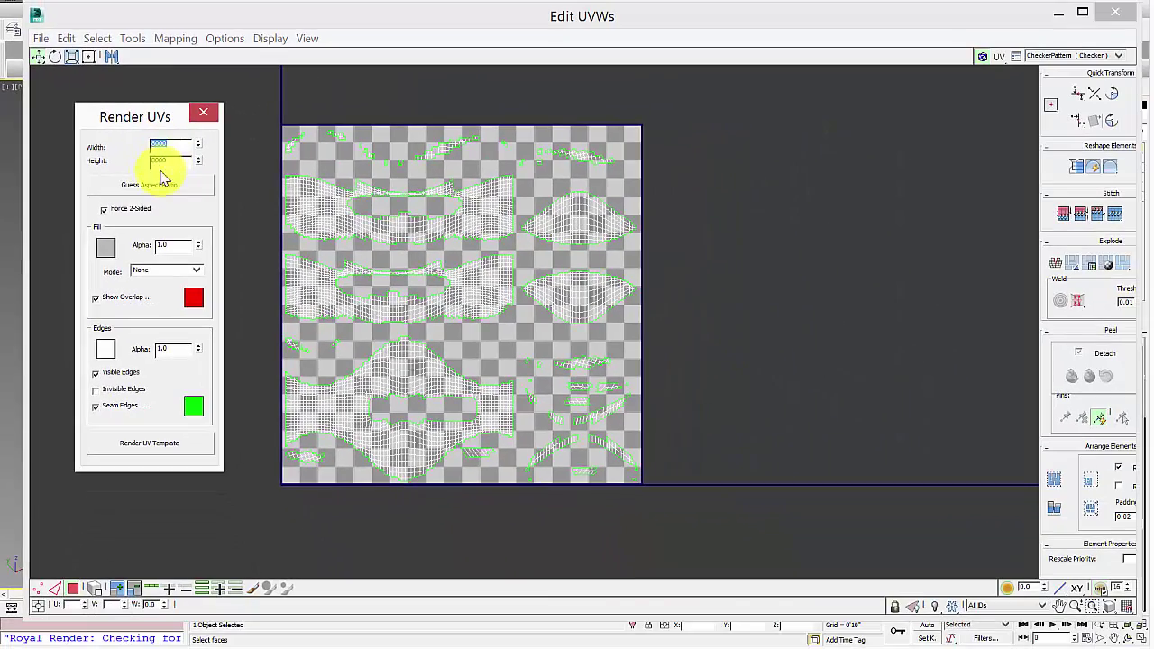
click(162, 92)
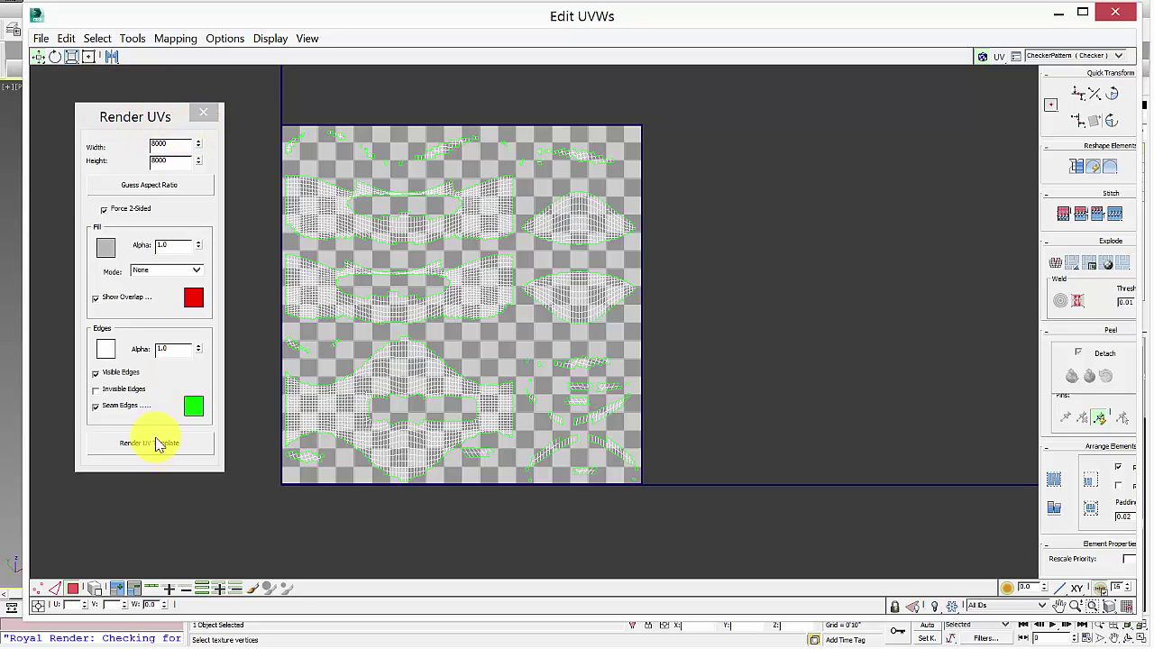
click(207, 113)
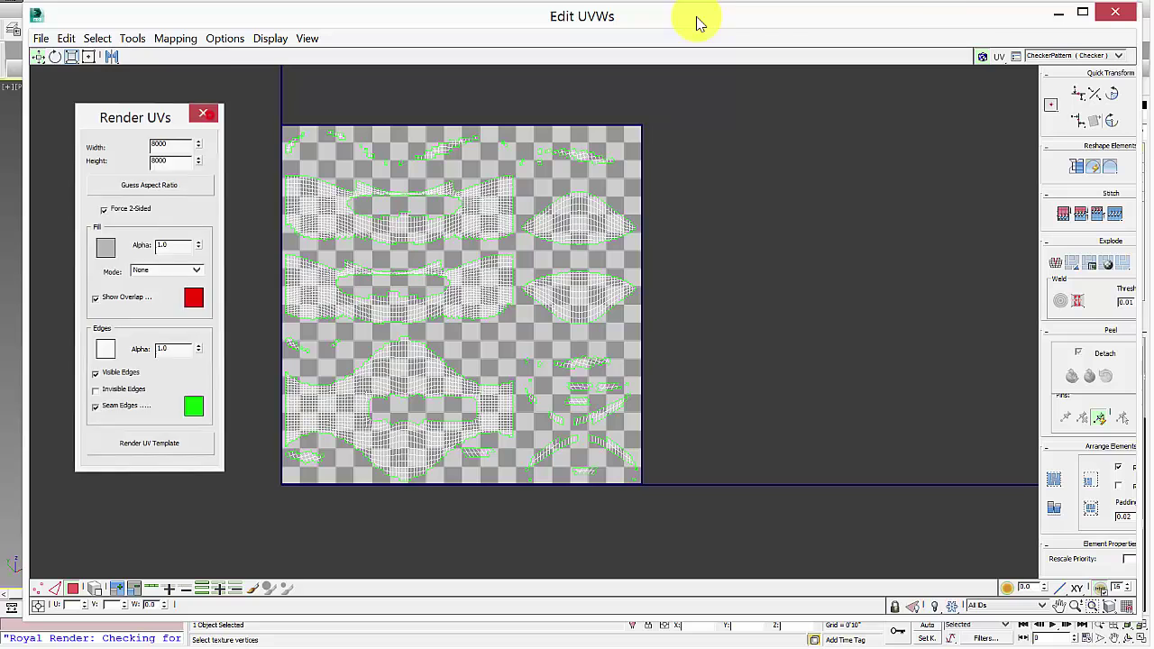
click(1061, 14)
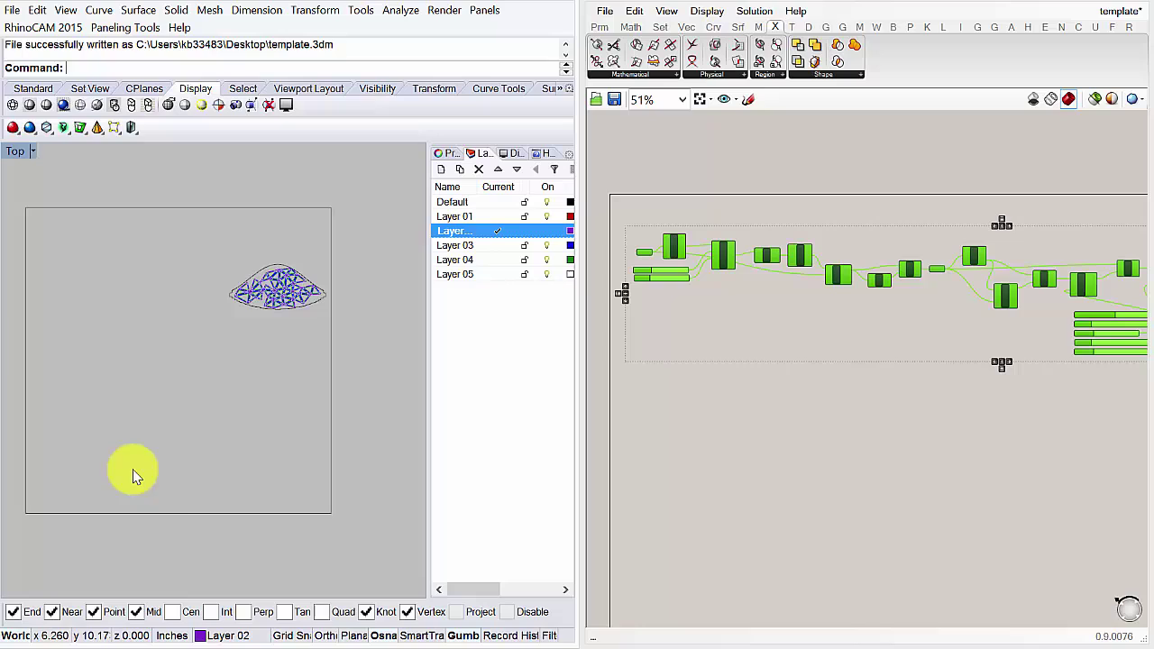
Select the square boundary curve in the Top viewport, examine it around the leaf-shaped pattern and clear the selection
click(151, 399)
scroll(151, 399, down, 6)
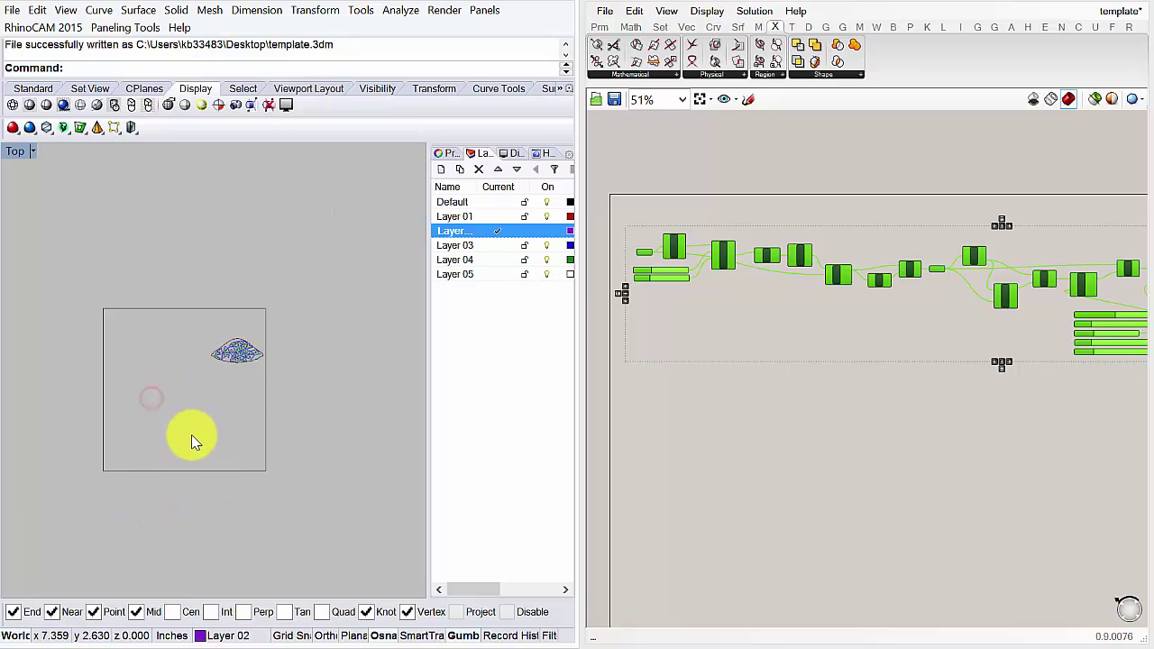
scroll(139, 427, up, 2)
drag(112, 348, 49, 315)
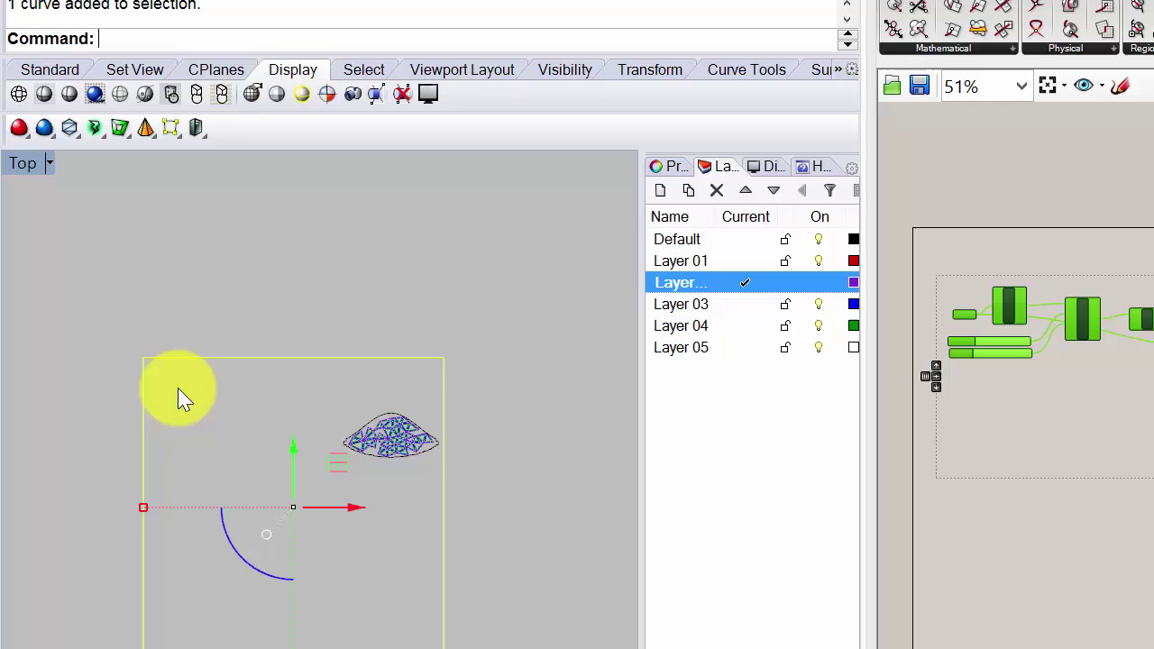
scroll(246, 492, up, 2)
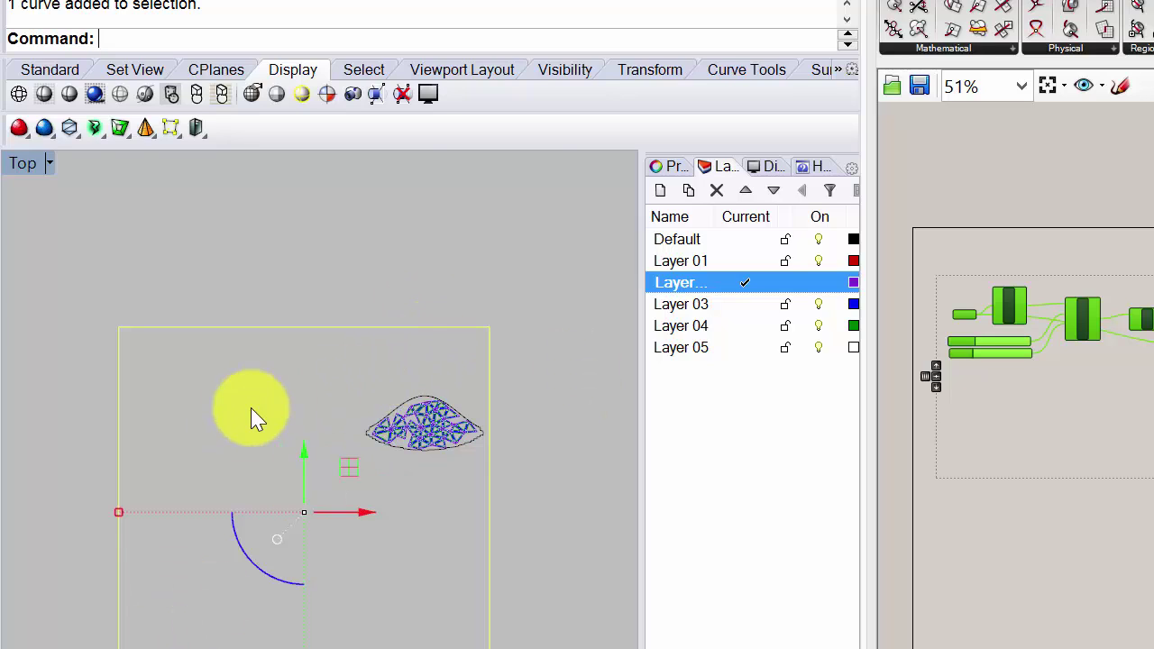
click(175, 415)
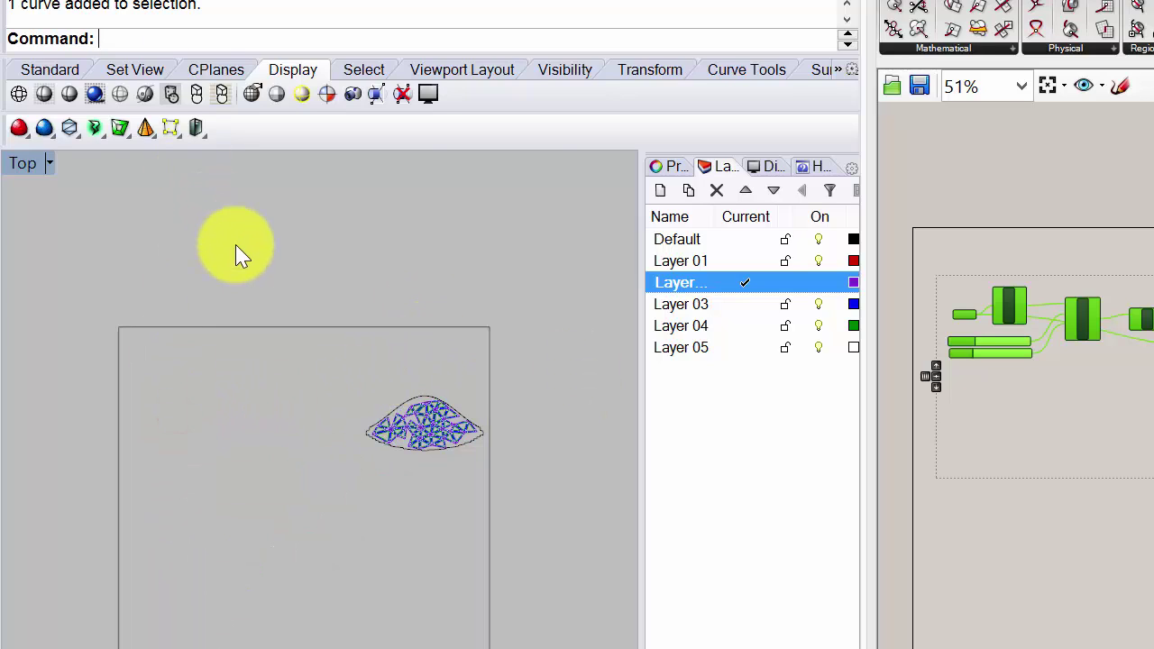
Place Template.jpg from the Desktop as a background bitmap, fitted between opposite corners of the square boundary
text(BackgroundBitmap)
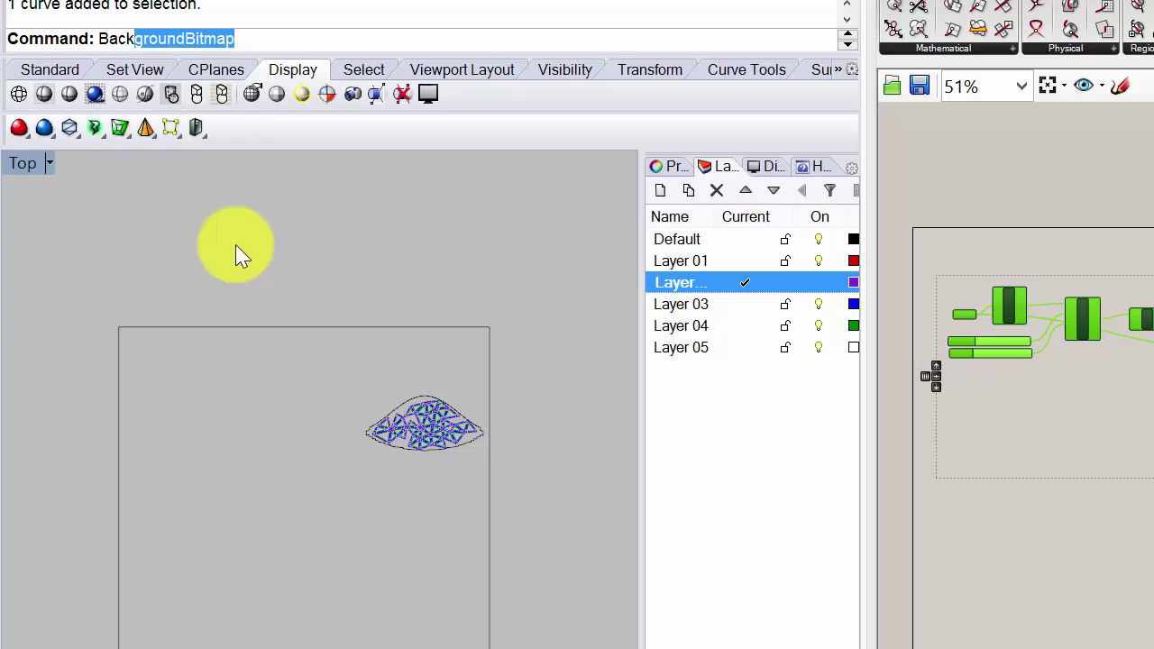
key(Return)
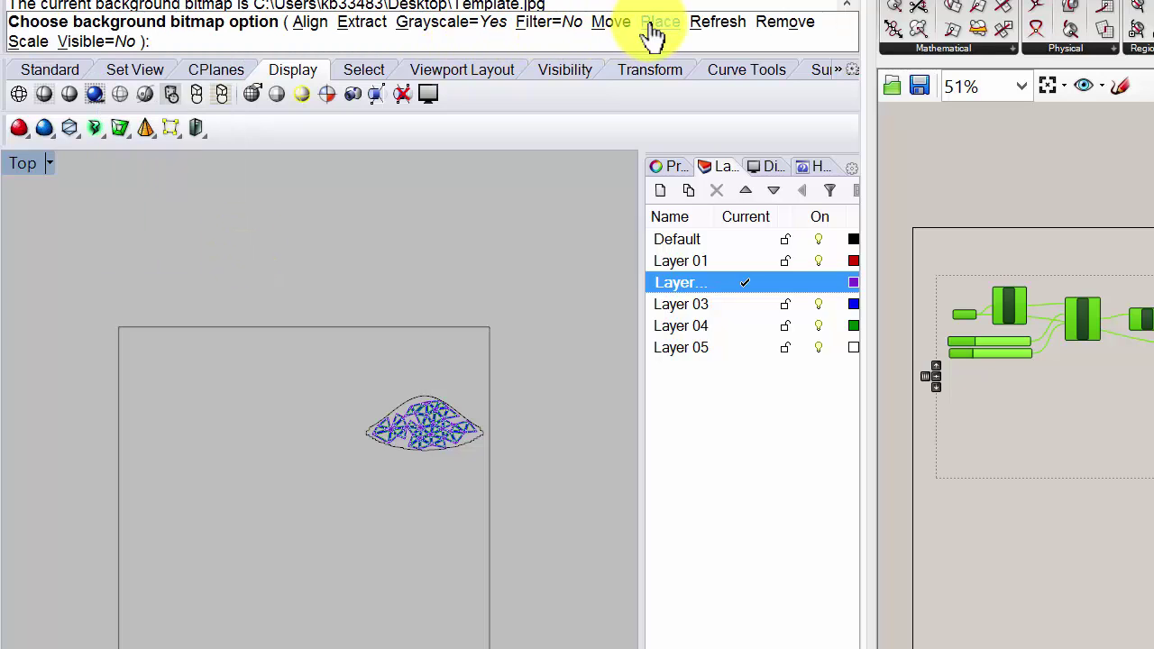
click(651, 25)
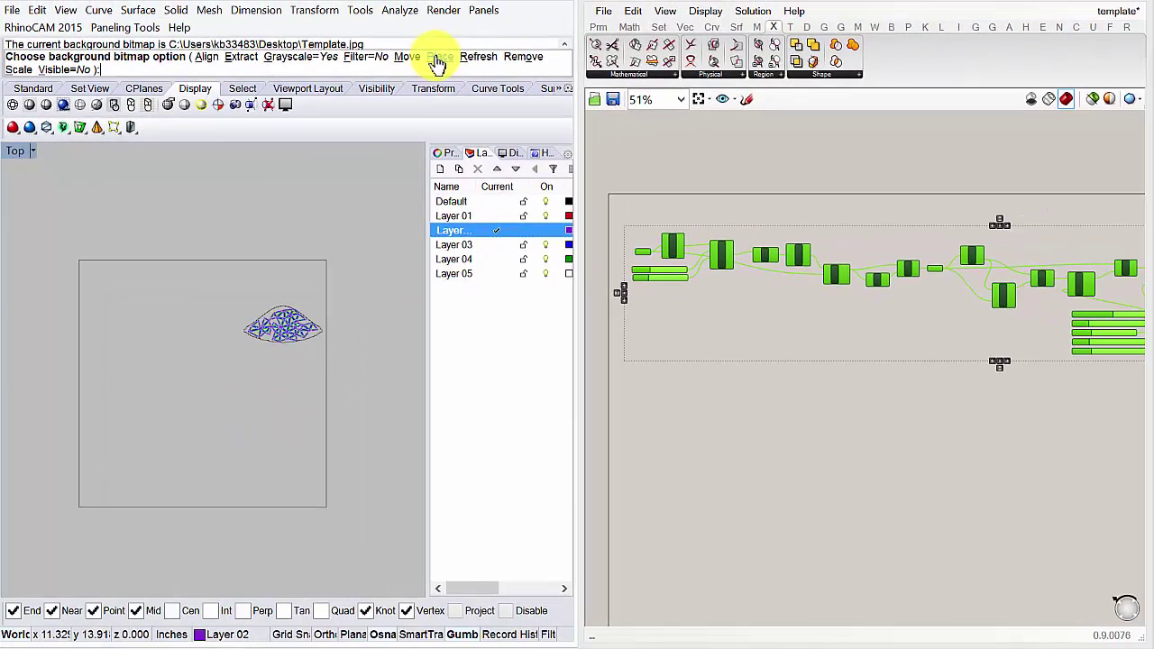
click(438, 58)
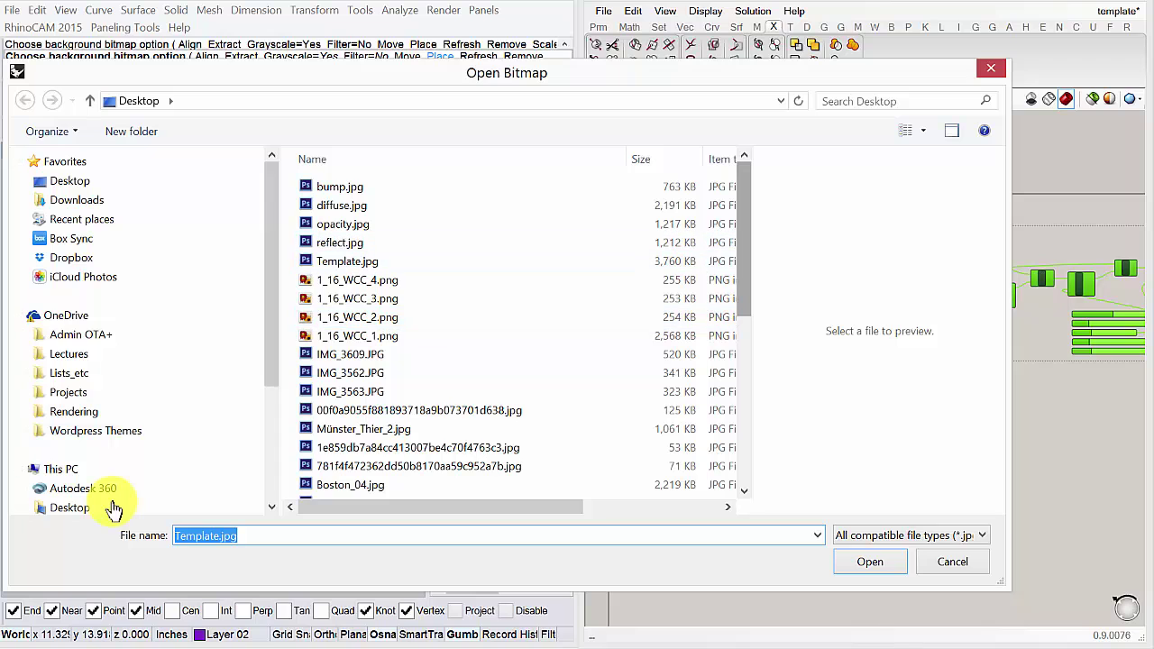
scroll(379, 212, down, 6)
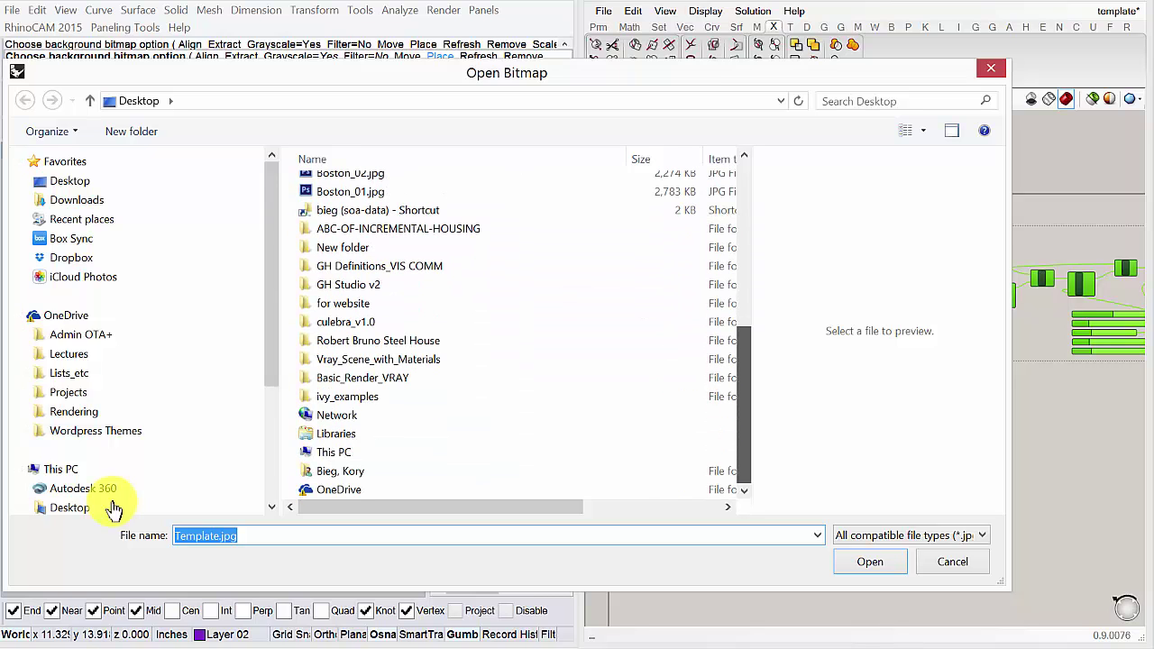
scroll(379, 216, up, 5)
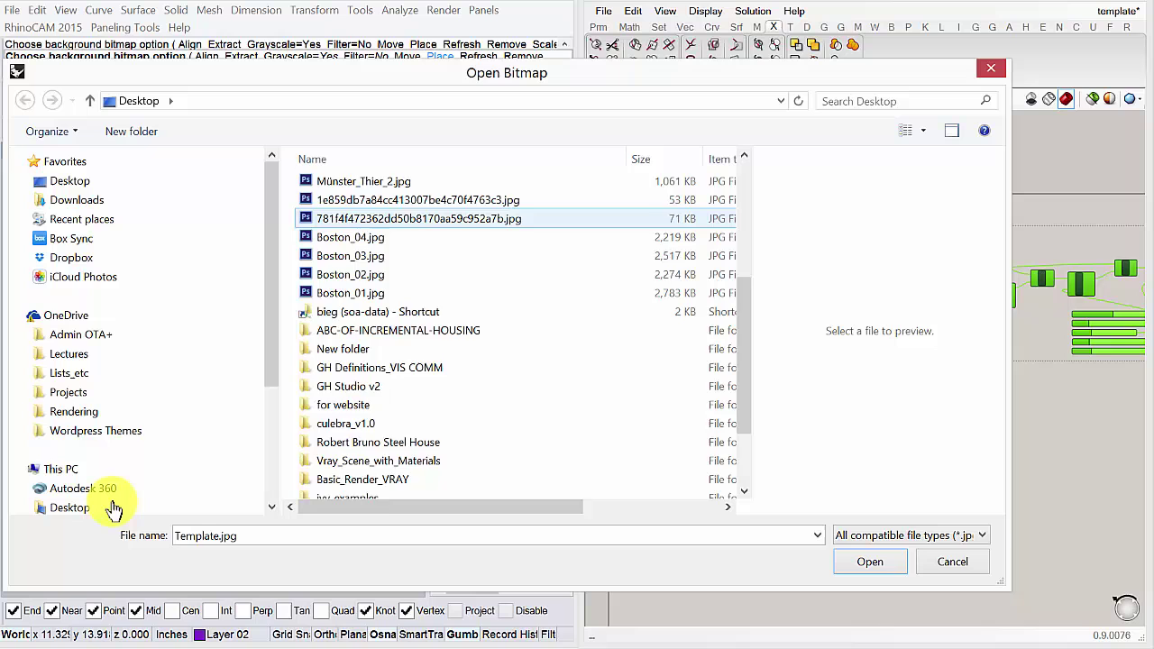
scroll(378, 219, up, 2)
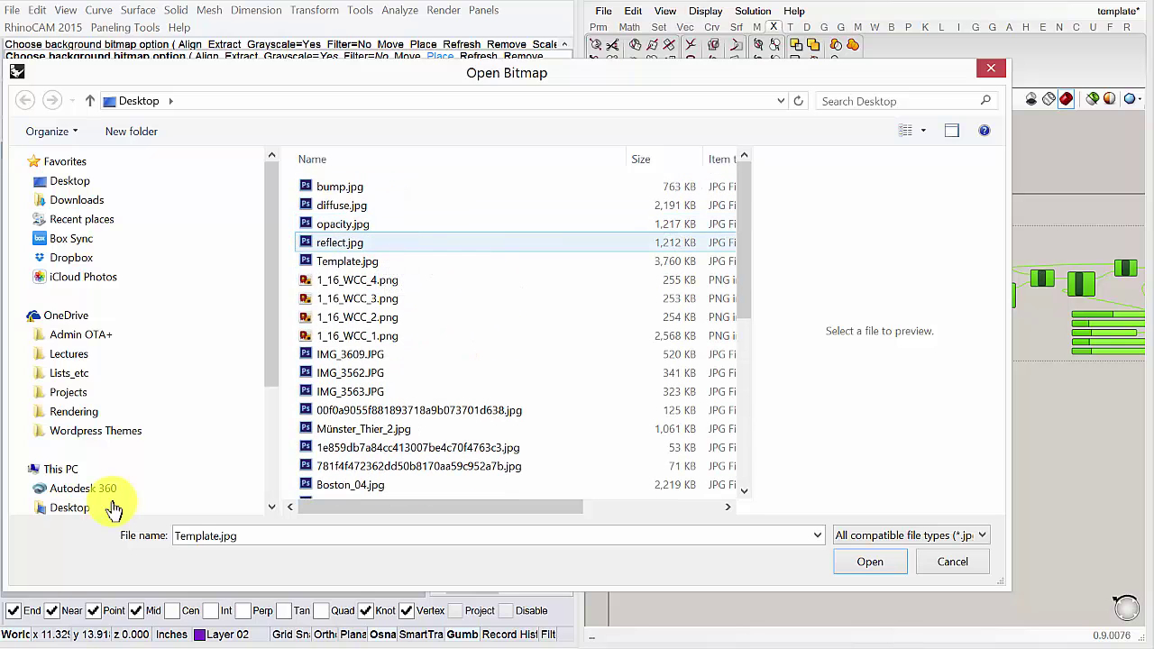
click(377, 262)
key(Return)
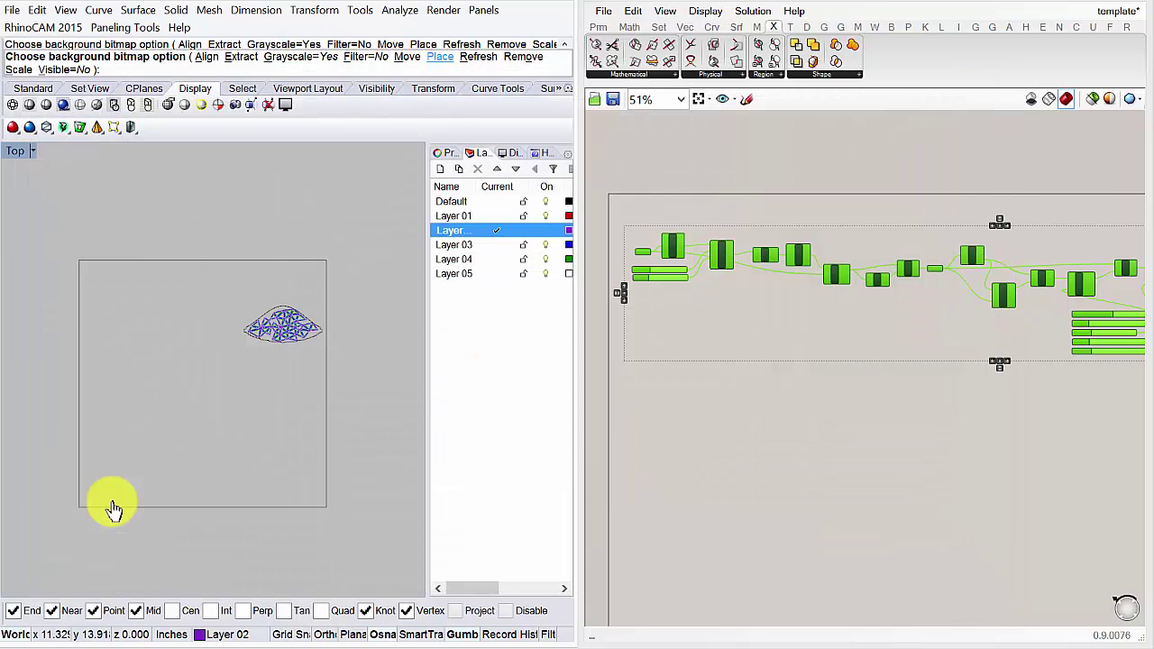
click(112, 506)
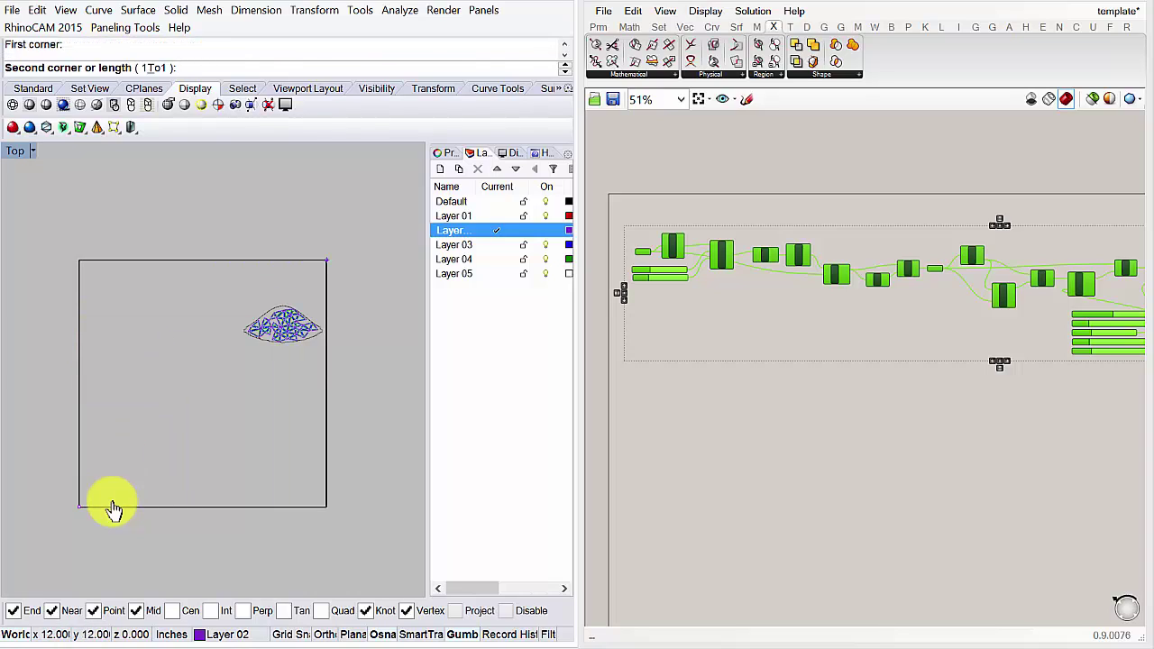
click(113, 507)
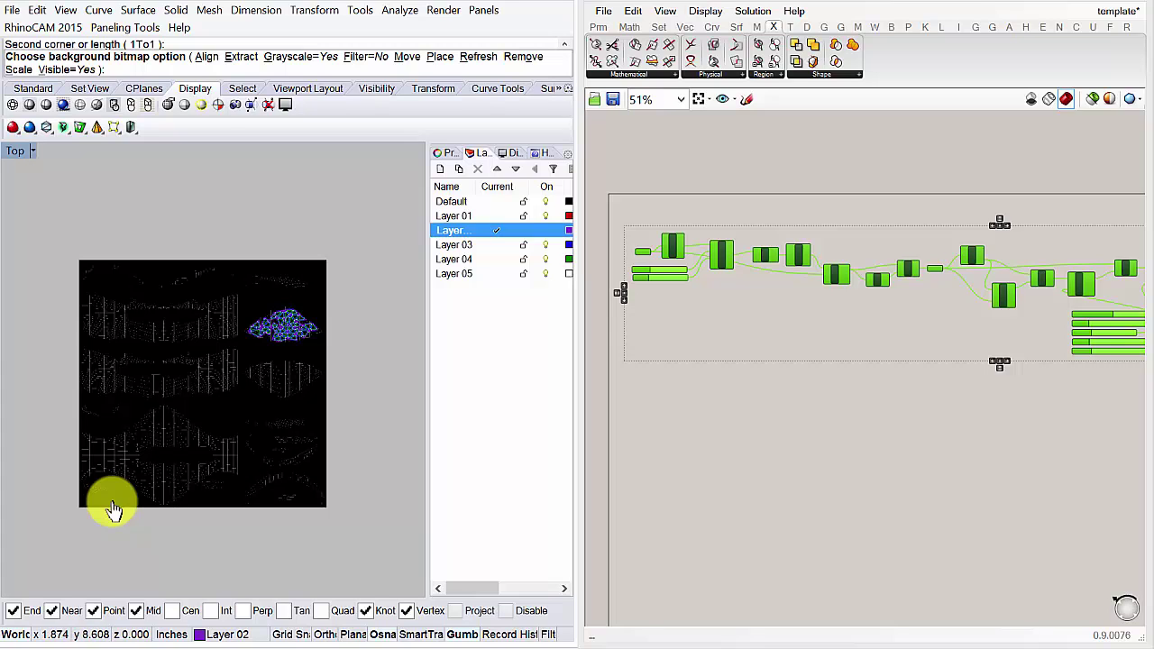
Compare the placed UV template with the leaf-shaped outline and its triangular pattern, and hide the background bitmap
scroll(112, 510, up, 4)
scroll(112, 510, up, 3)
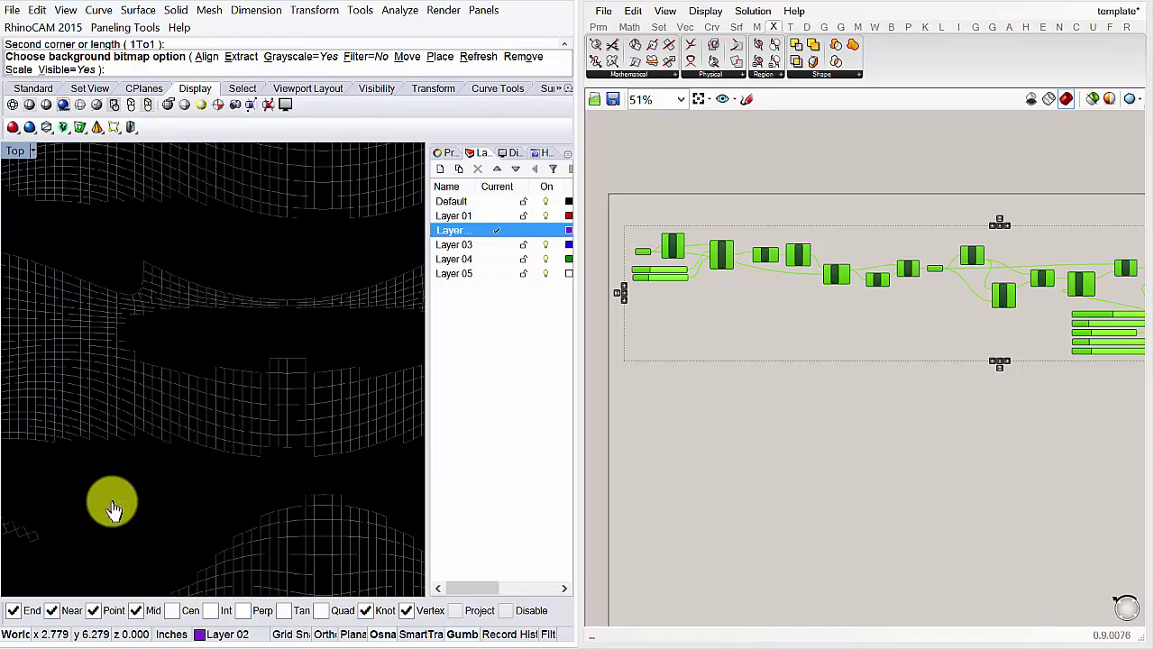
scroll(112, 510, down, 5)
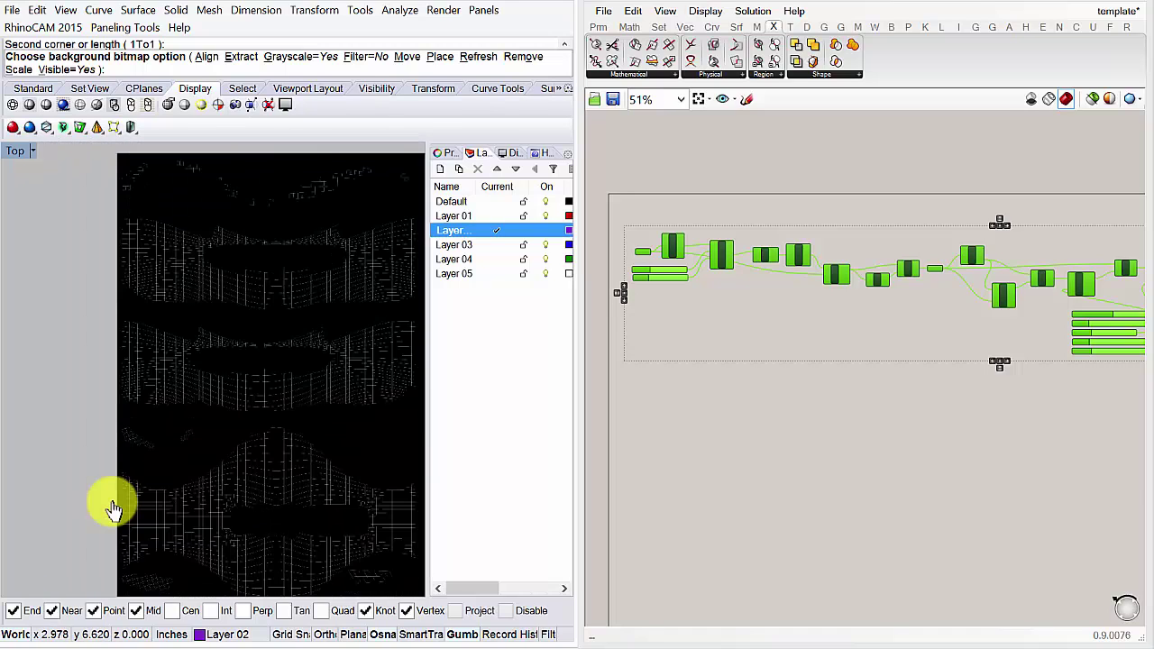
scroll(112, 509, up, 3)
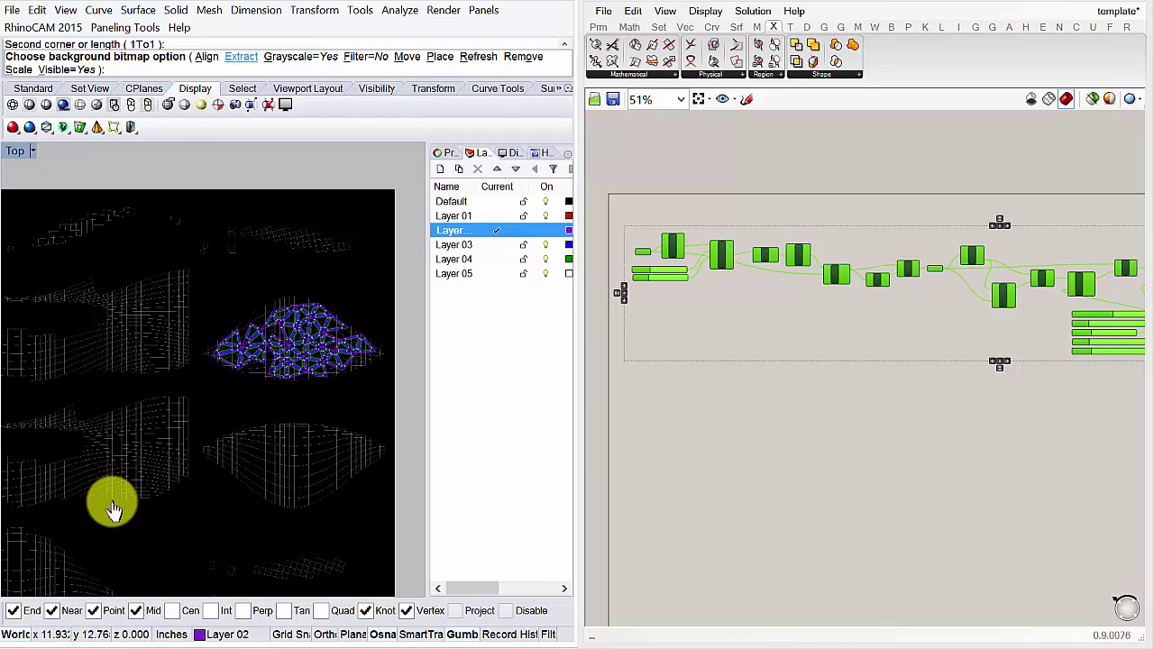
click(65, 70)
middle_click(255, 413)
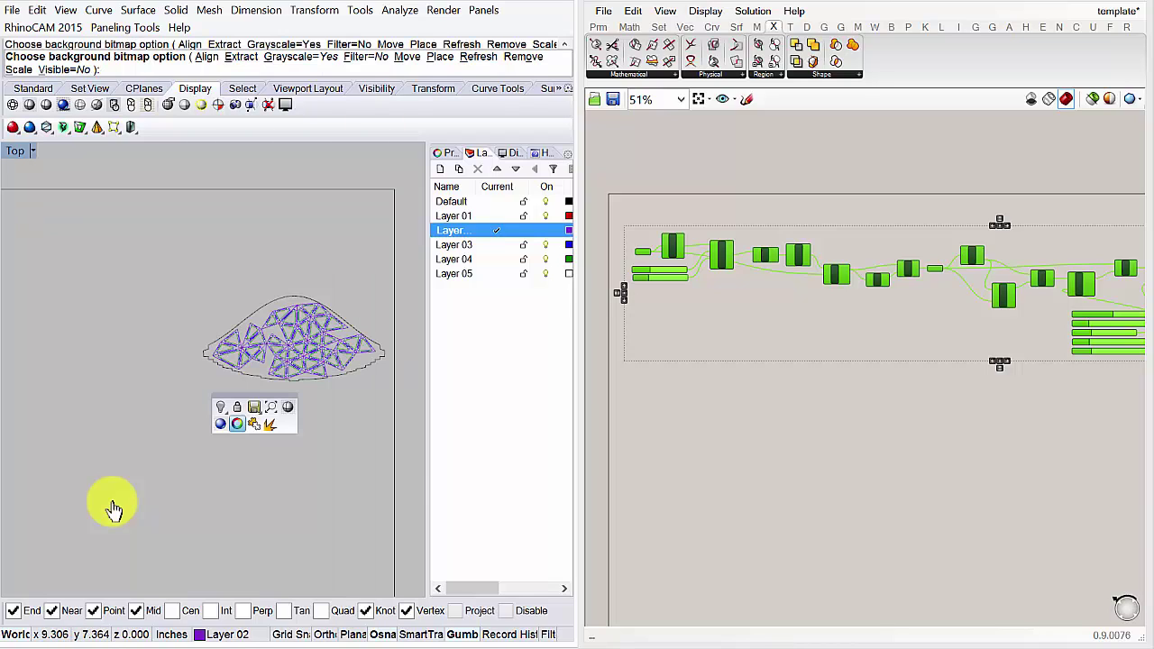
scroll(364, 343, up, 6)
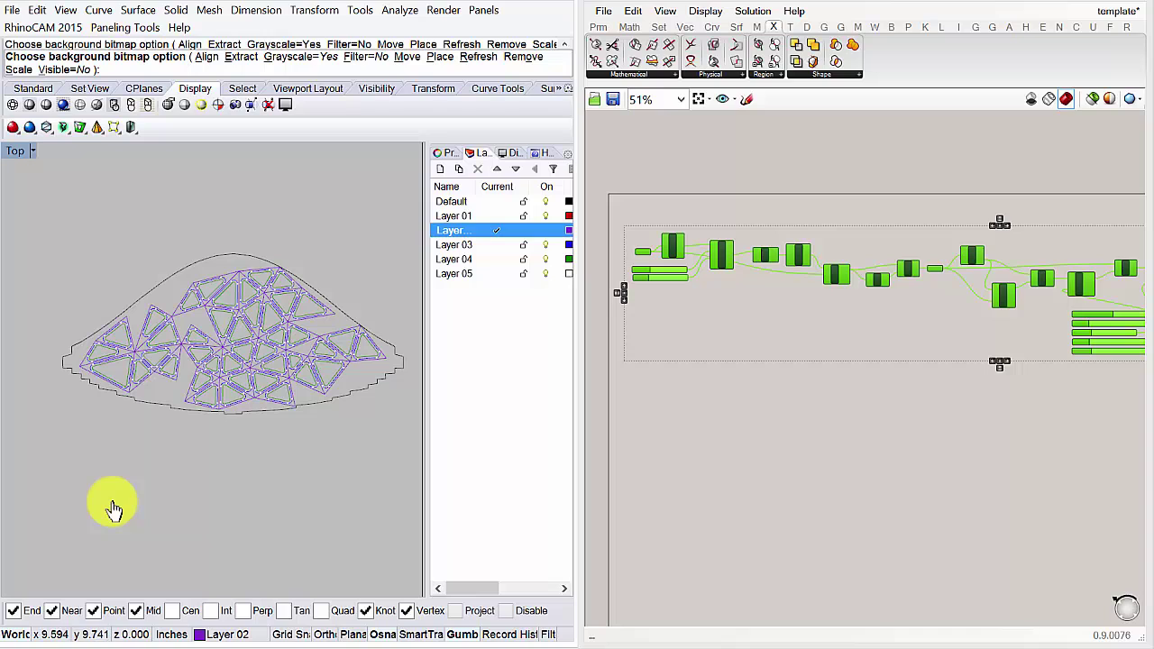
Clear the Grasshopper component selection and select the FPatch component at the start of the definition to examine it
click(836, 315)
scroll(836, 266, up, 3)
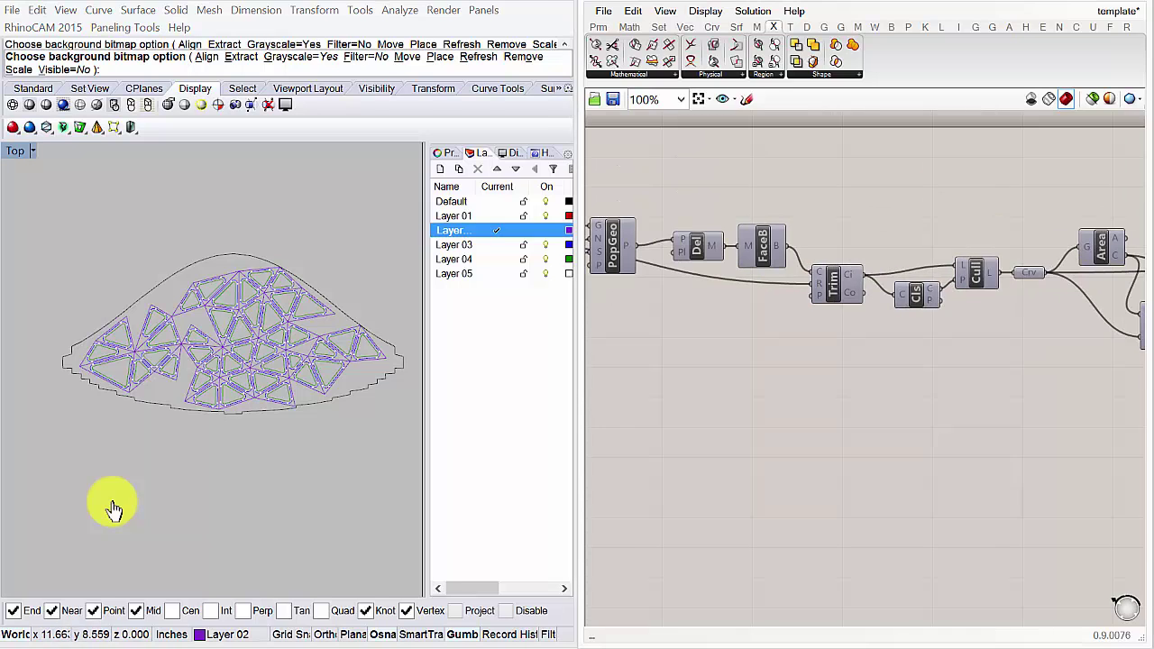
right_drag(836, 267, 1021, 283)
scroll(690, 257, up, 2)
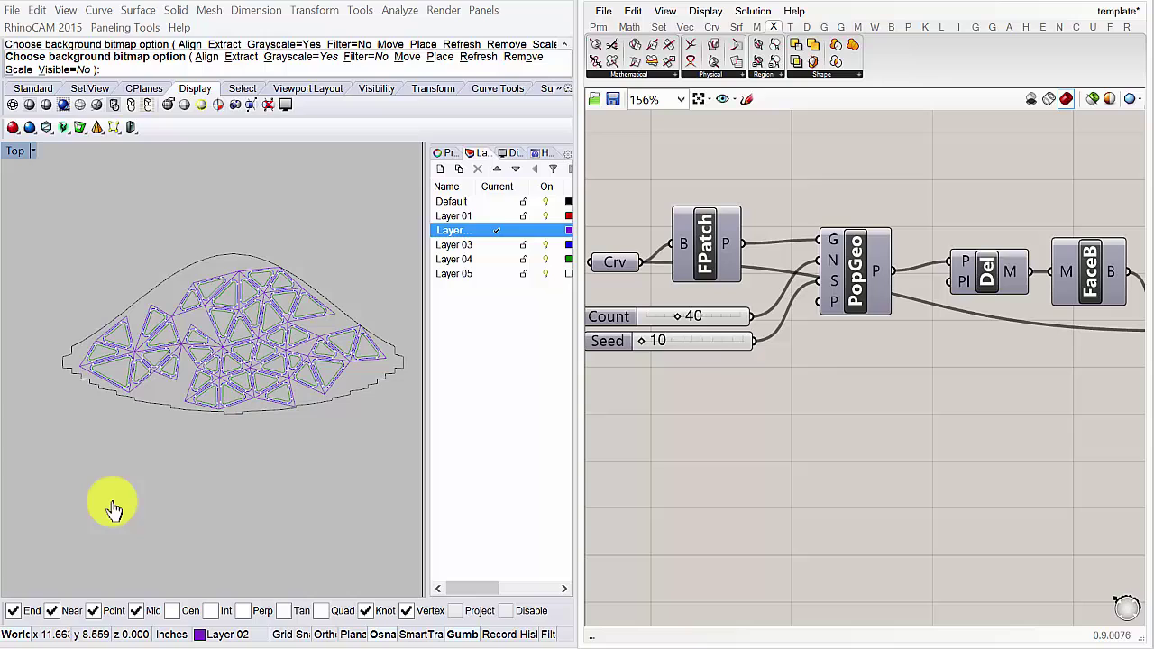
click(706, 244)
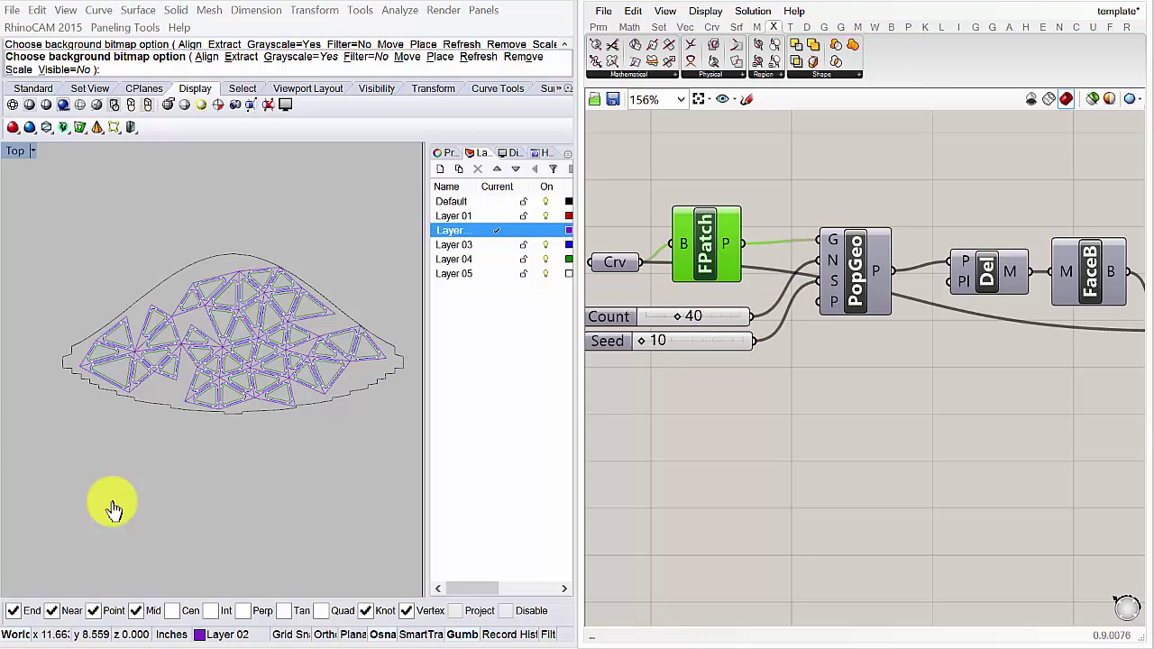
Select the PopGeo component, turn its preview on to see the populated points in the outline, and turn the preview off
click(855, 271)
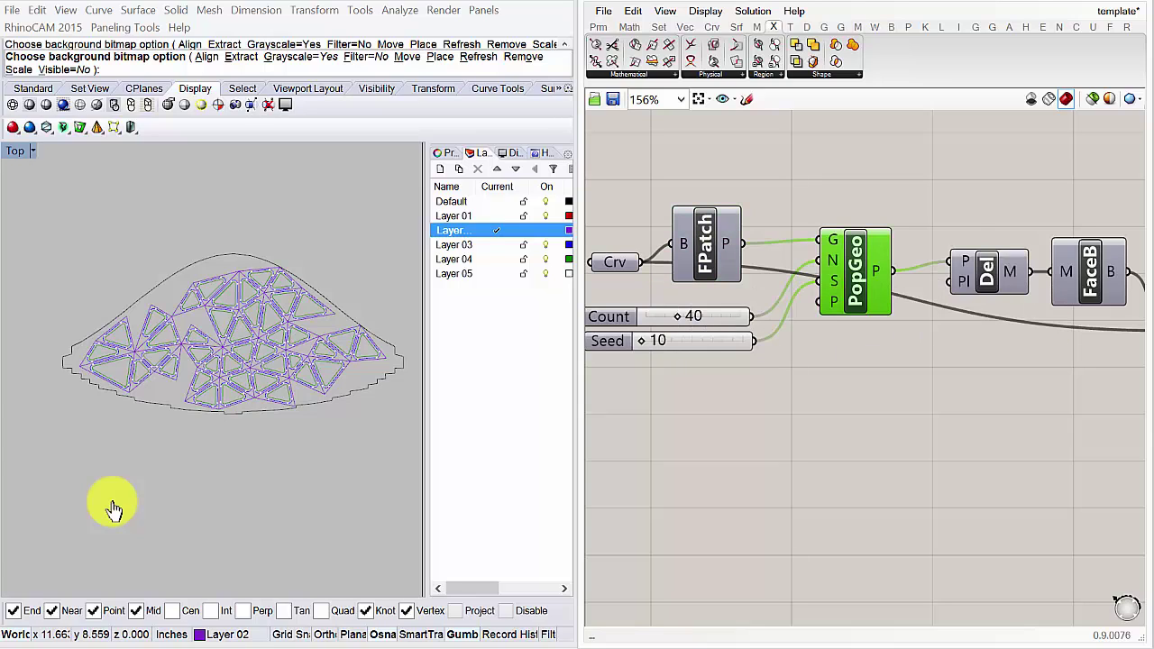
middle_click(855, 180)
click(889, 188)
middle_click(869, 181)
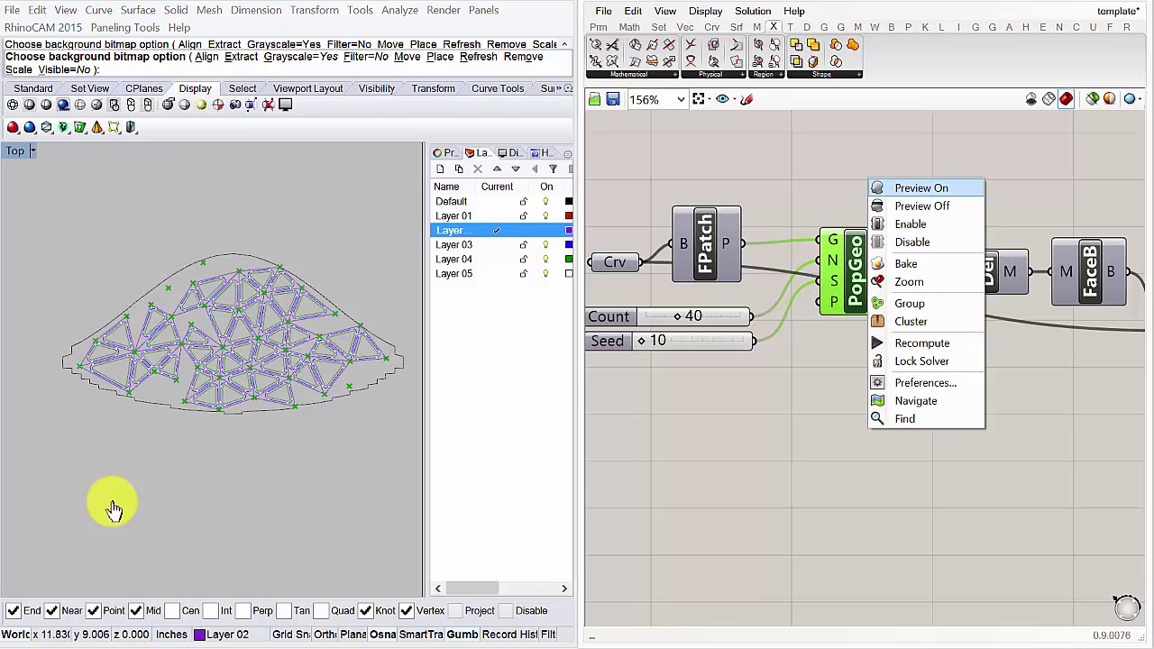
click(902, 206)
Examine the rest of the definition from Del to Circle and compare it with the offset, filleted triangles in the Top viewport
right_drag(947, 361, 655, 354)
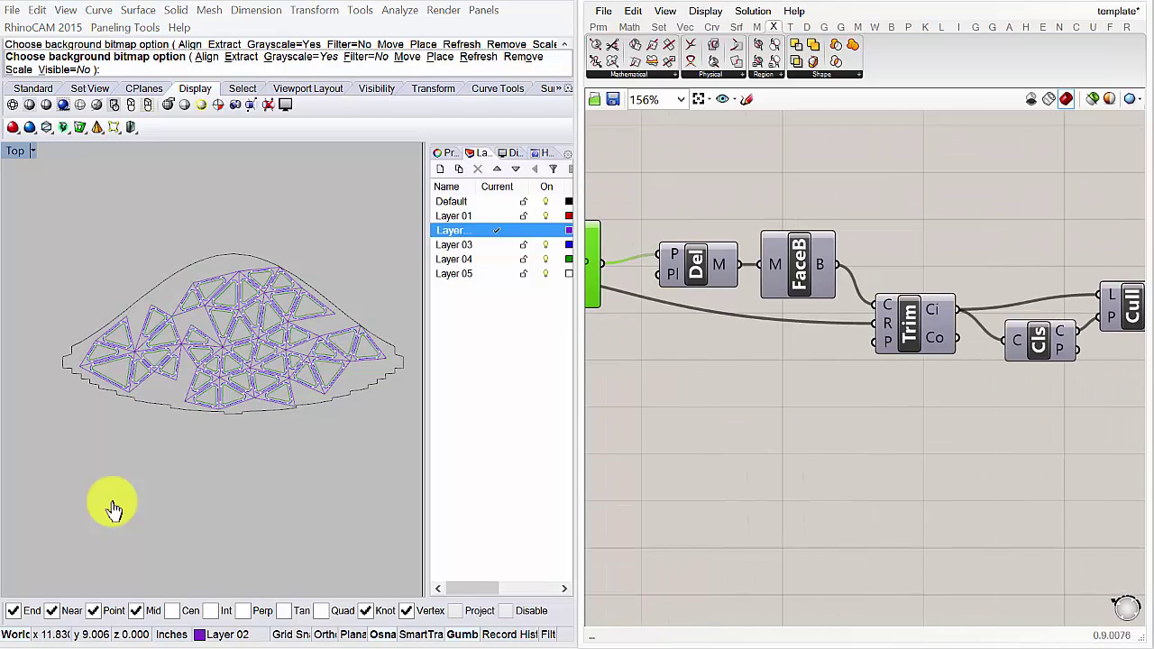
right_drag(812, 433, 760, 401)
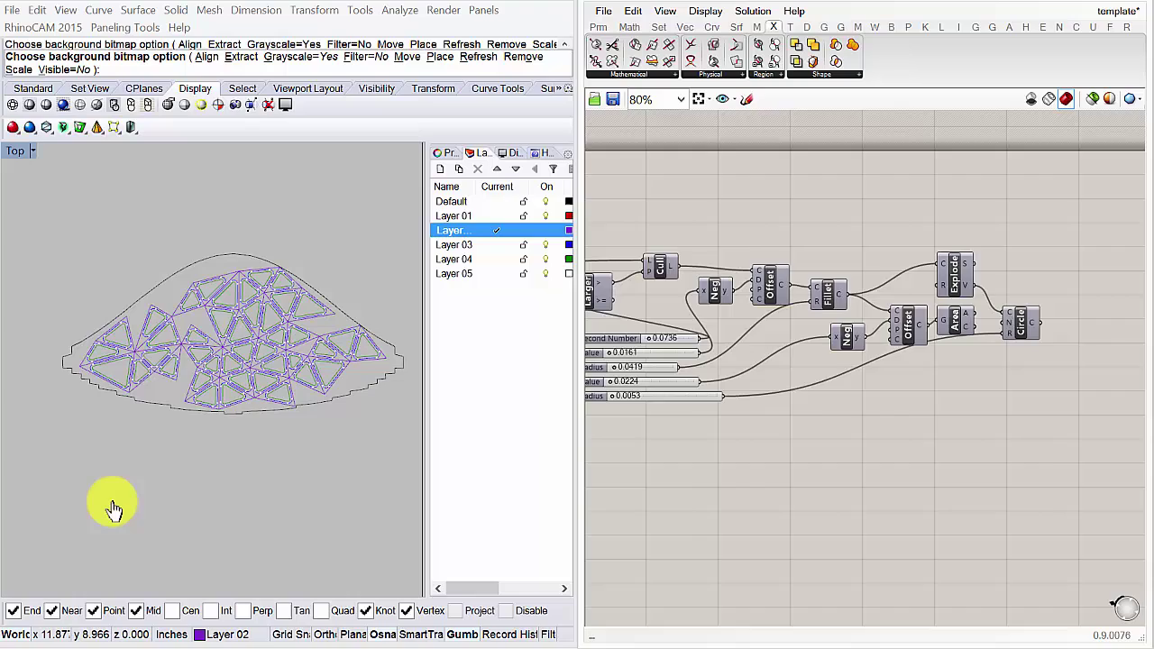
scroll(113, 509, up, 10)
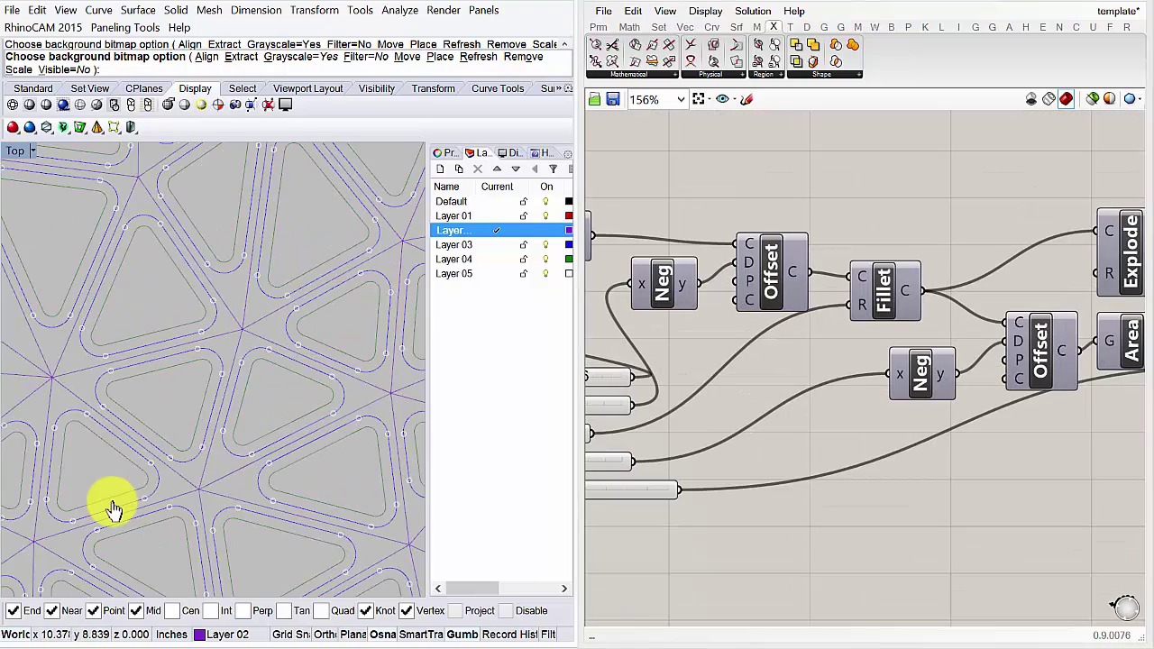
scroll(113, 509, down, 5)
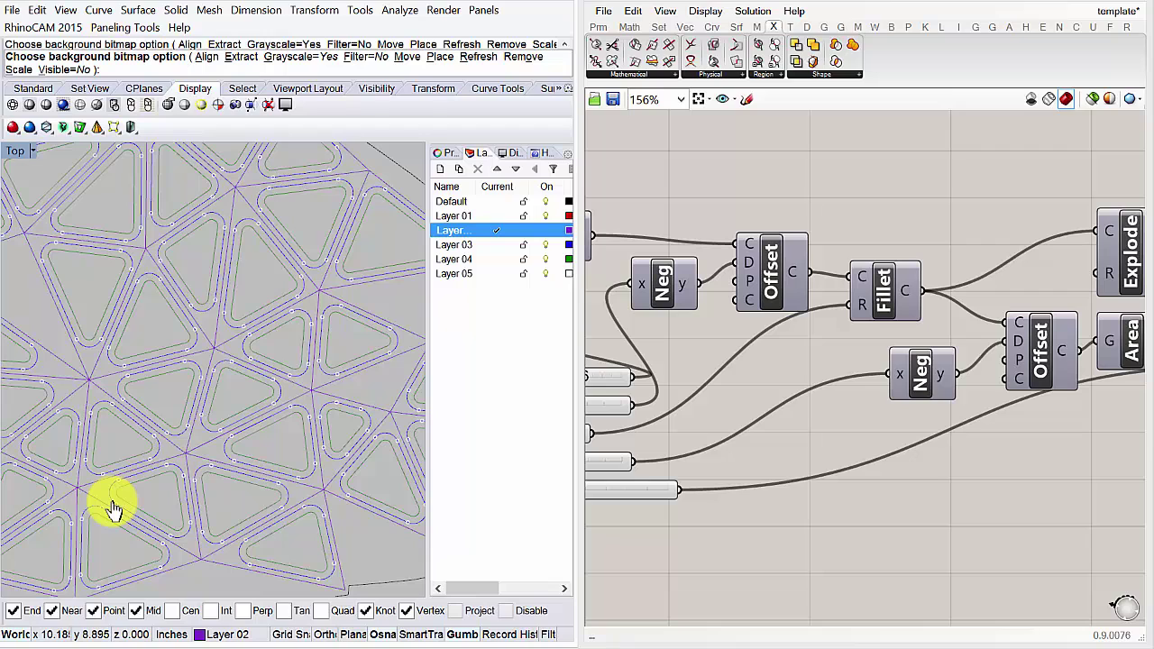
scroll(113, 509, down, 8)
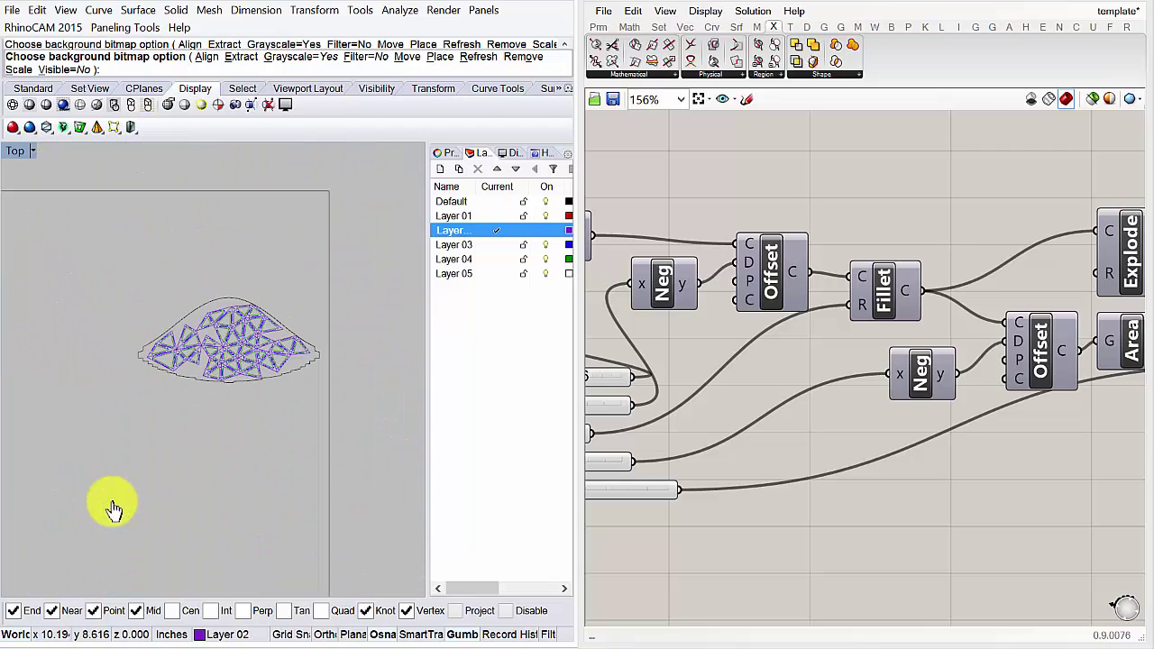
scroll(113, 510, up, 3)
key(alt+f)
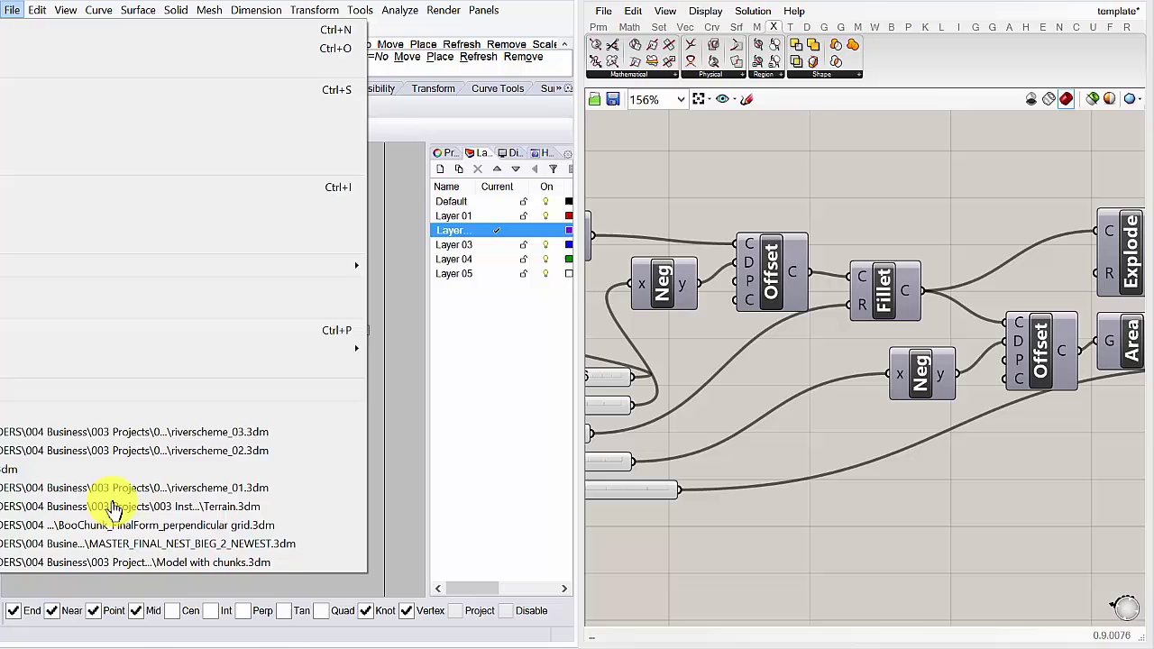
key(Escape)
key(alt+f)
key(Up)
key(Up)
key(Up)
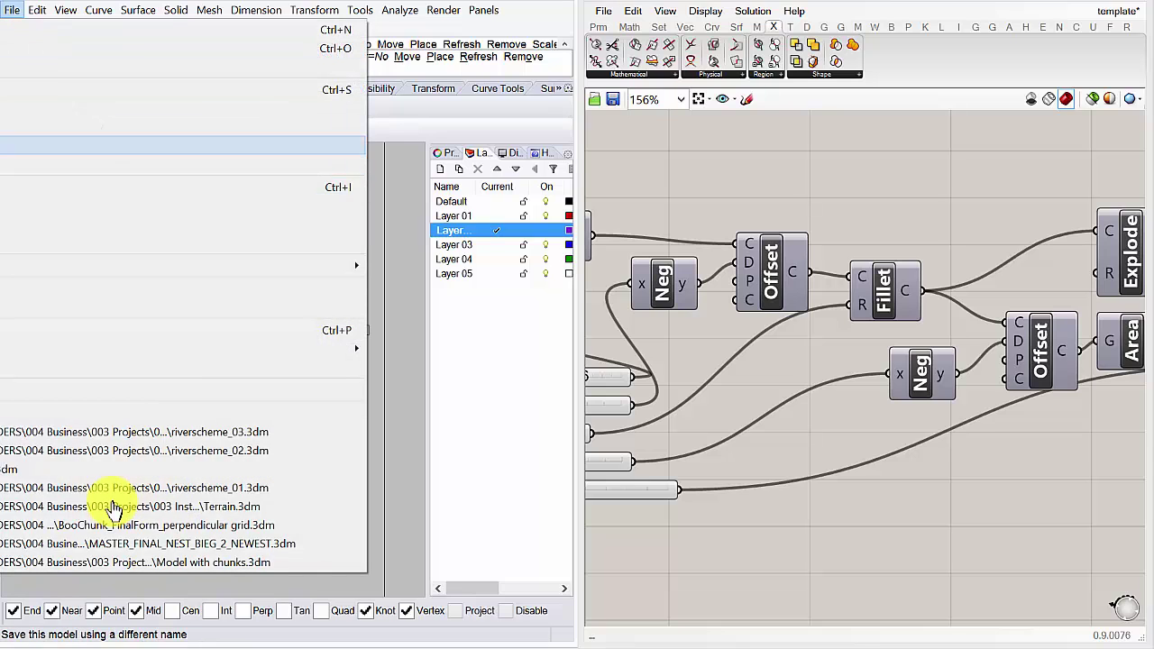
key(Down)
key(Down)
key(Escape)
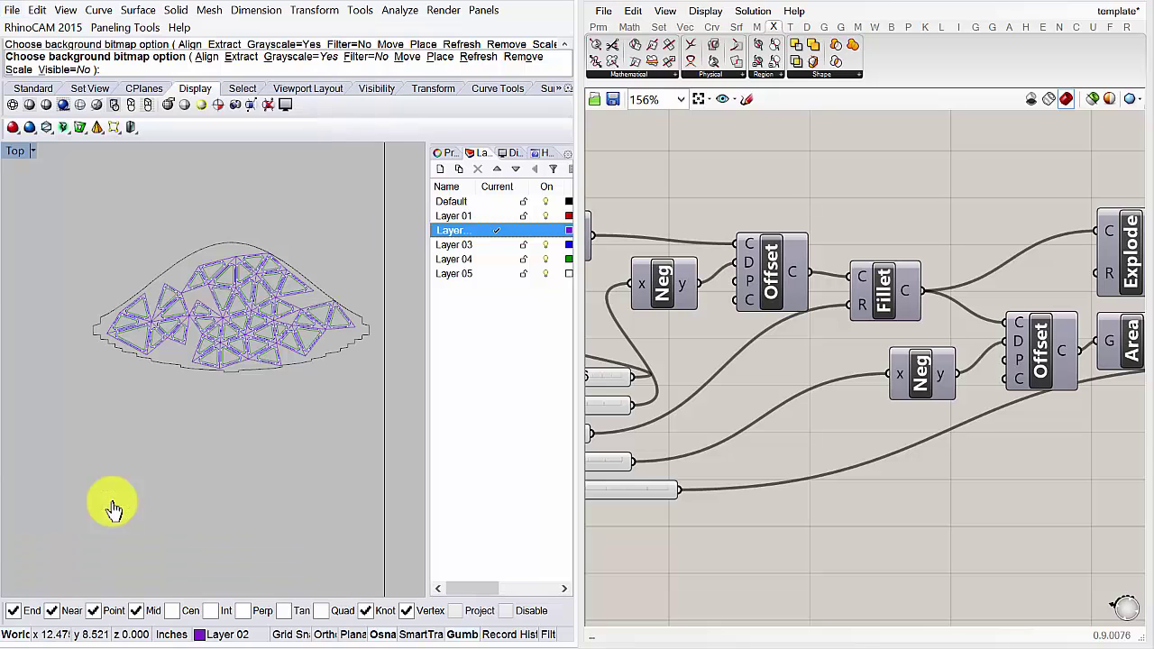
Switch to template.ai in Illustrator and compare the pink background on Layer 3 with the UV template on Layer 2
key(alt+Tab)
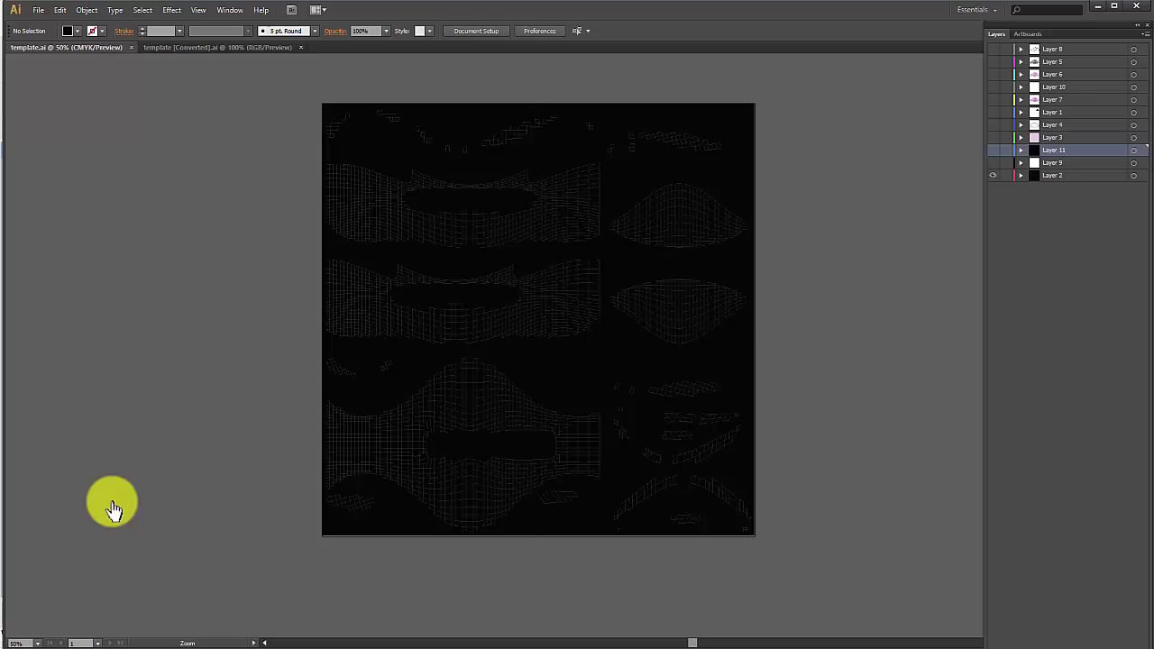
key(ctrl+y)
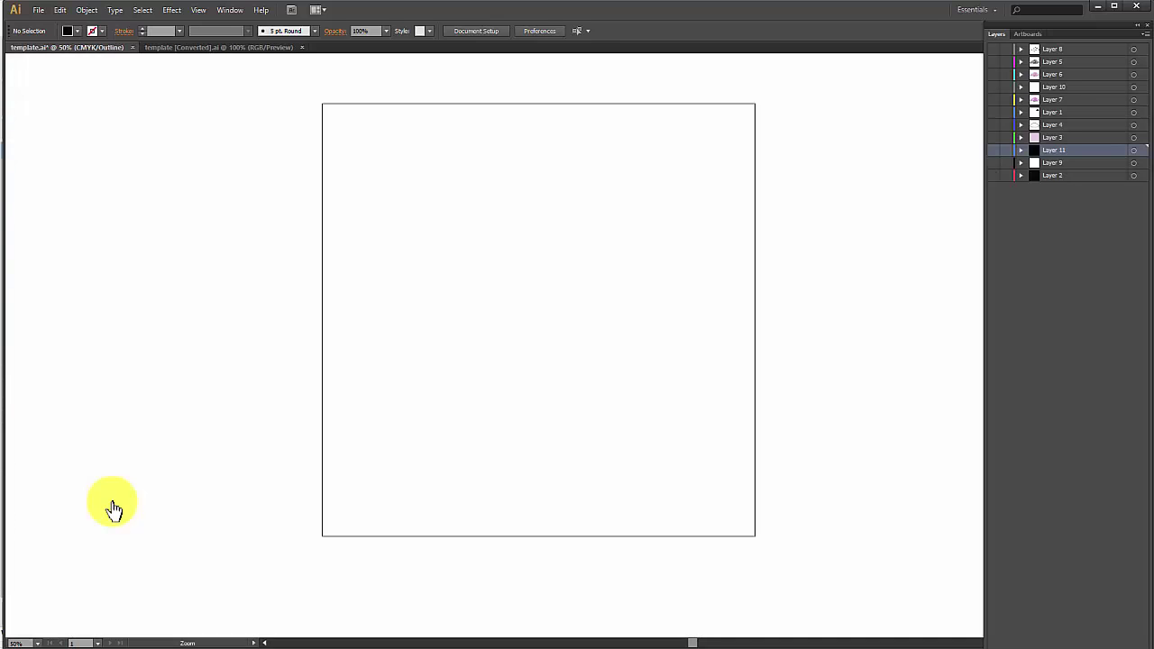
key(ctrl+y)
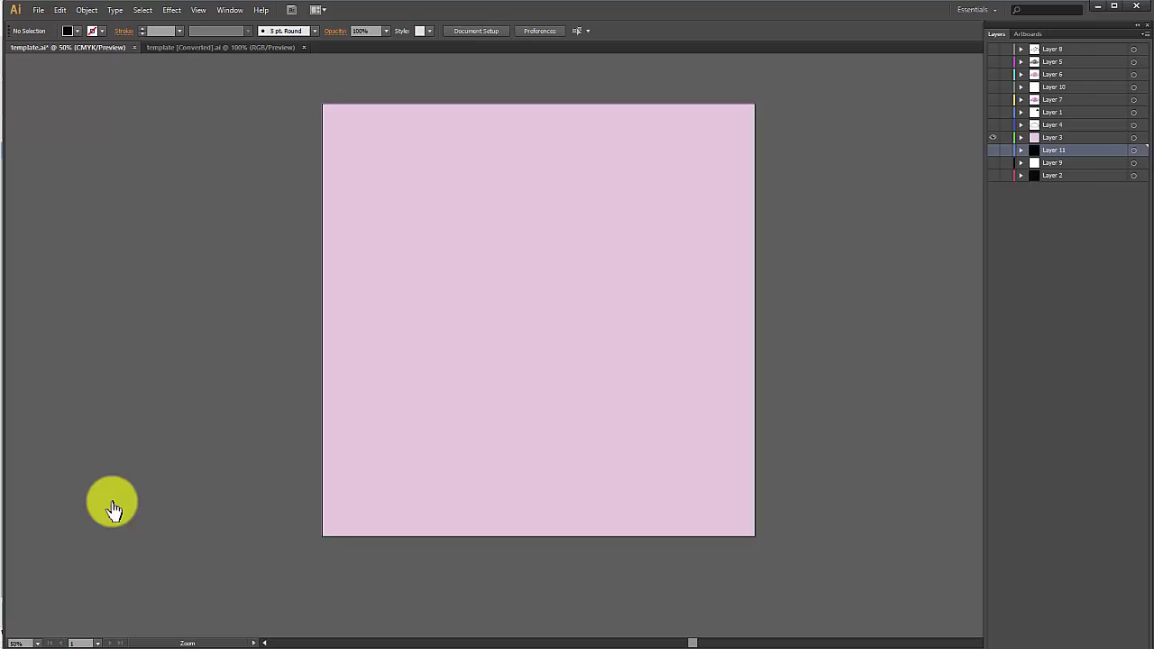
key(ctrl+z)
key(ctrl+z)
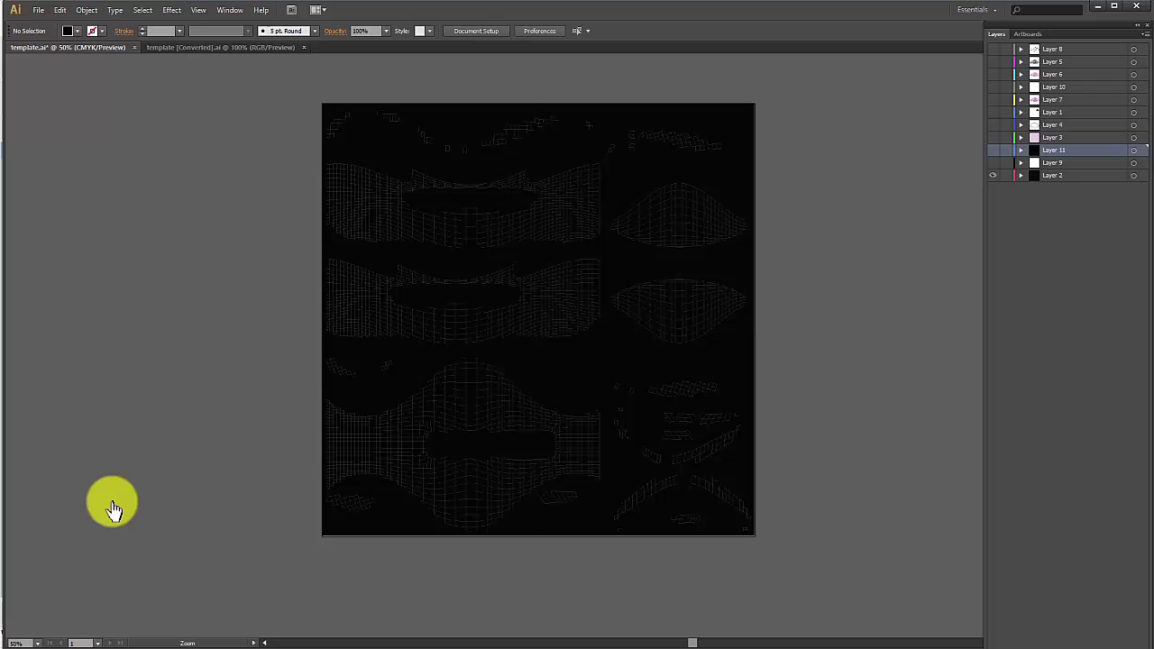
mouse_move(272, 203)
mouse_down()
mouse_move(781, 397)
mouse_move(792, 478)
mouse_up()
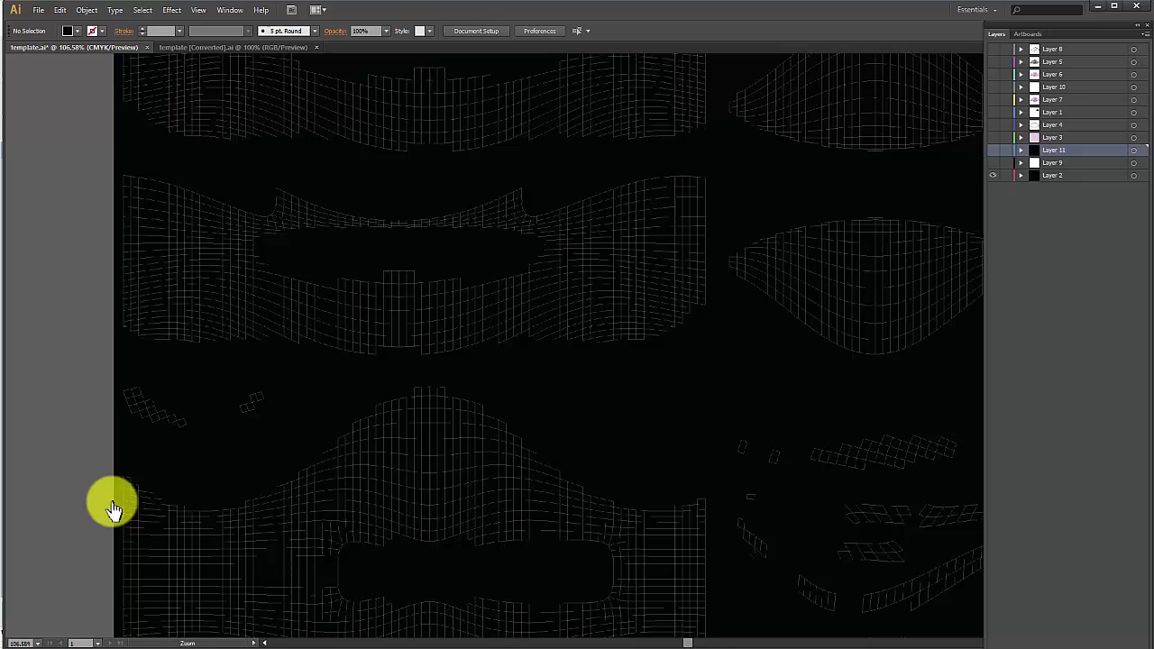
Show Layers 3, 4, 1, 7, 6 and 5 over the UV template and keep Layer 10 hidden
key(ctrl+z)
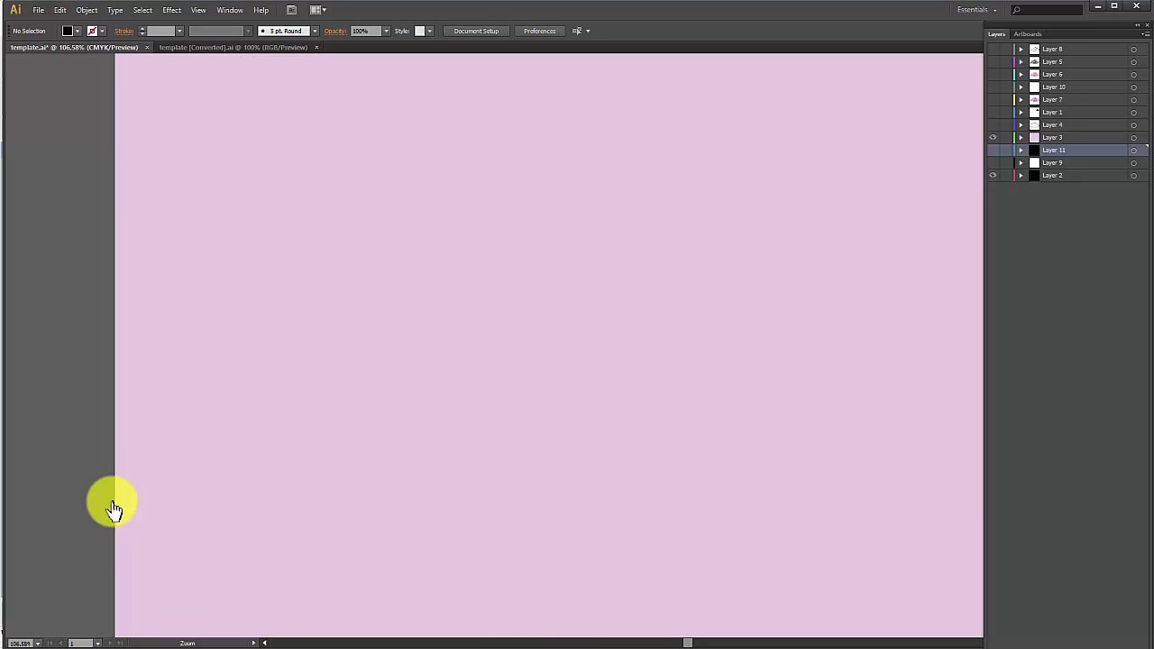
key(ctrl+z)
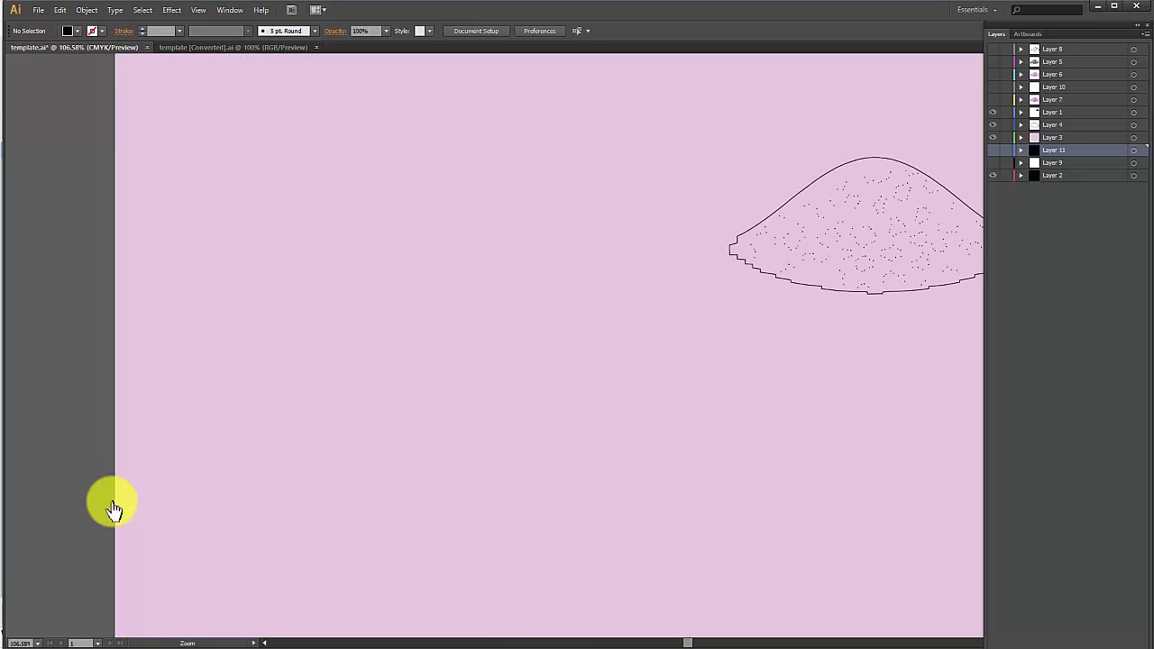
key(ctrl+z)
key(ctrl+z)
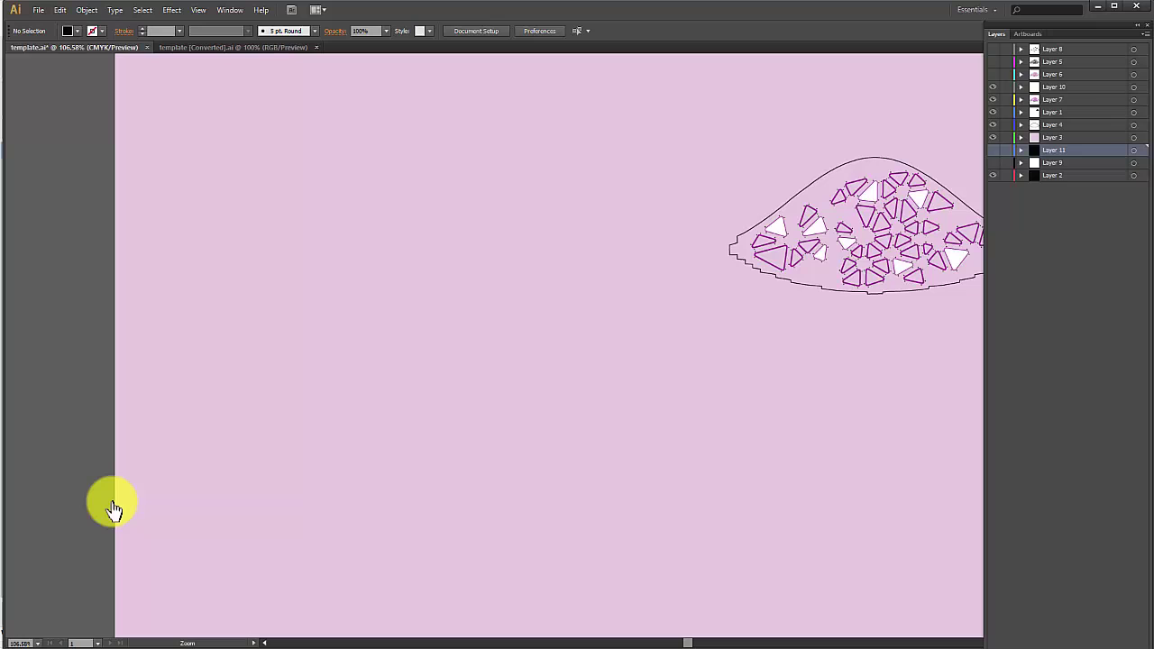
key(ctrl+z)
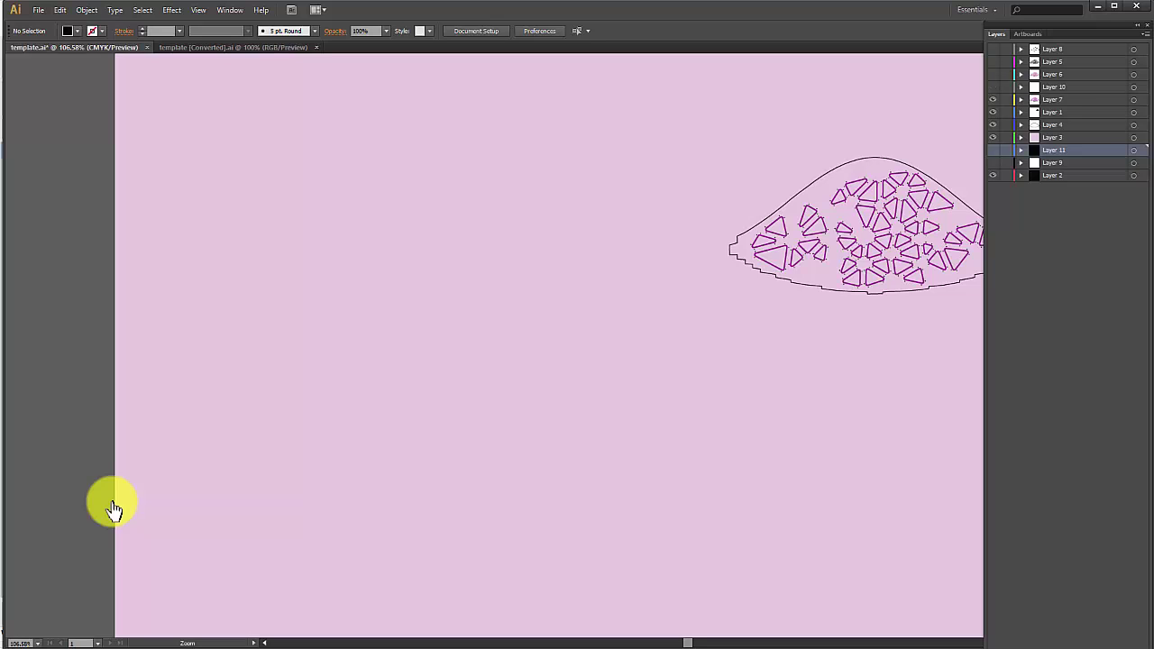
click(993, 74)
click(993, 61)
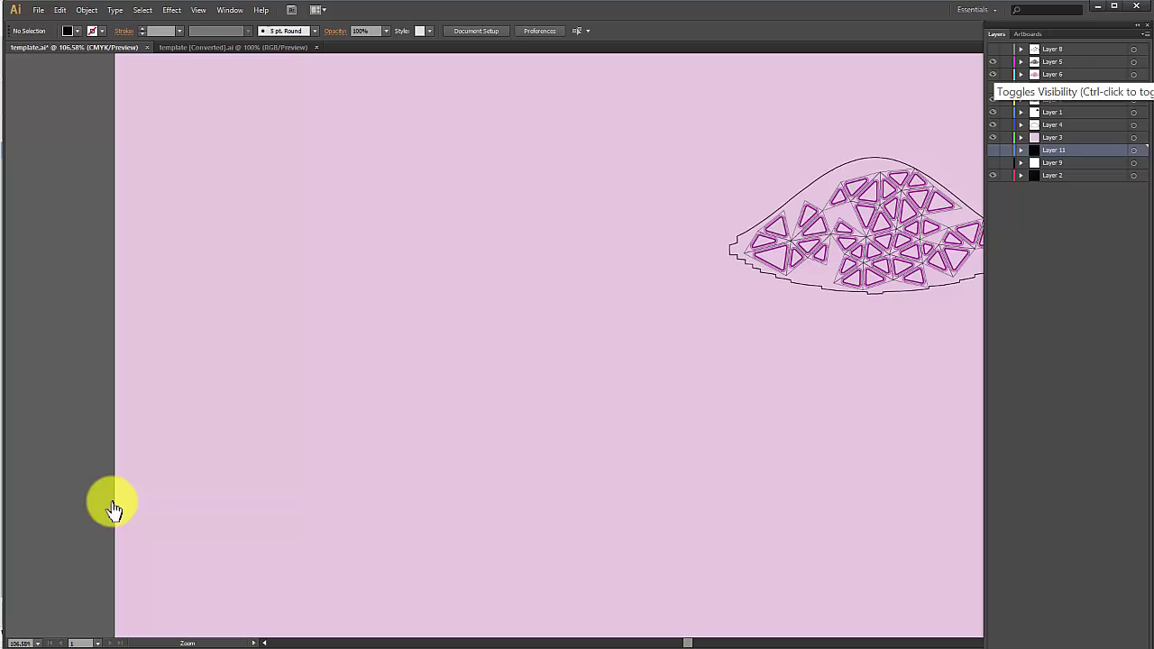
Toggle Layers 8 and 10 on and off to check them, and hide the leaf-shaped outline on Layer 4
click(993, 49)
click(993, 49)
click(993, 87)
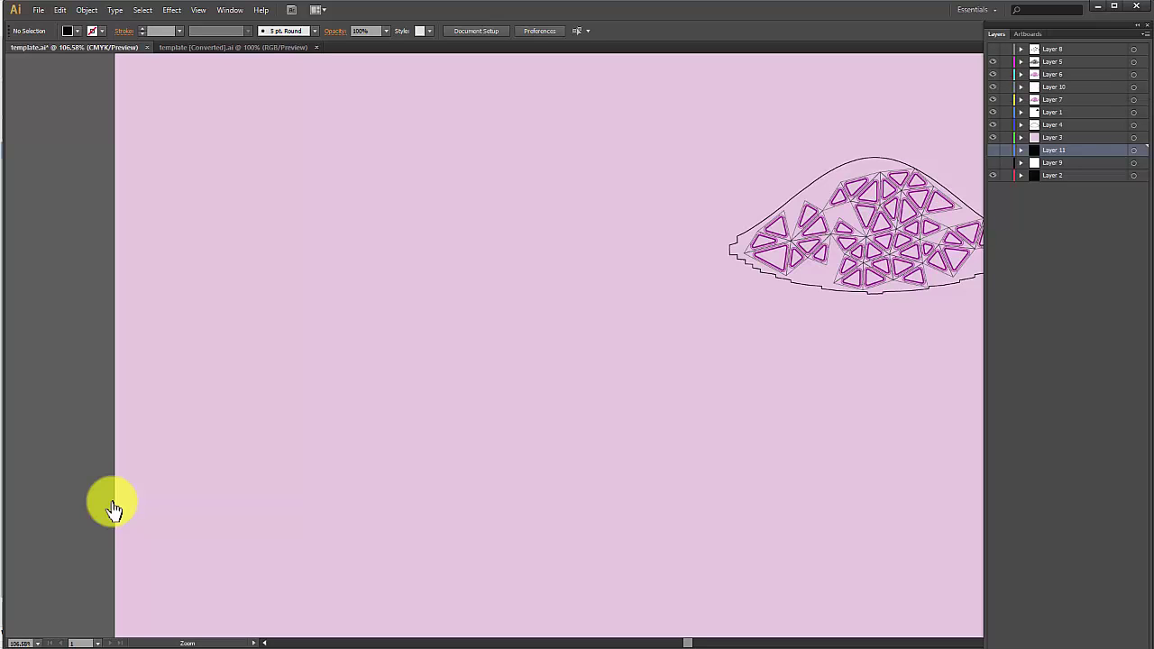
click(993, 87)
scroll(857, 203, down, 1)
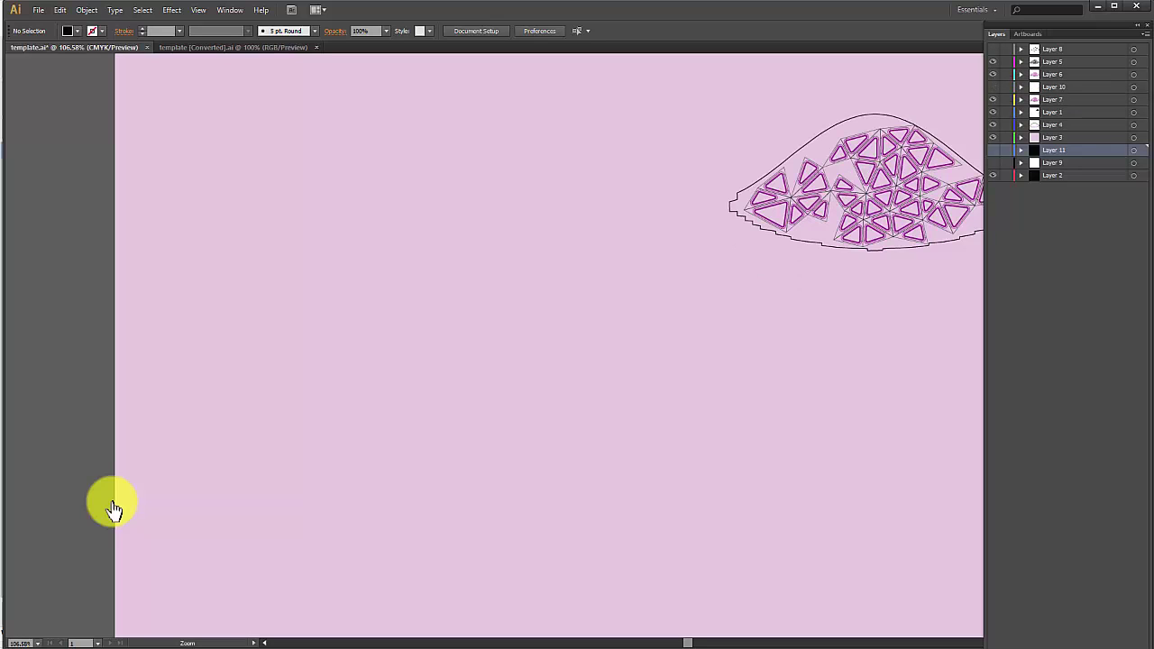
click(993, 125)
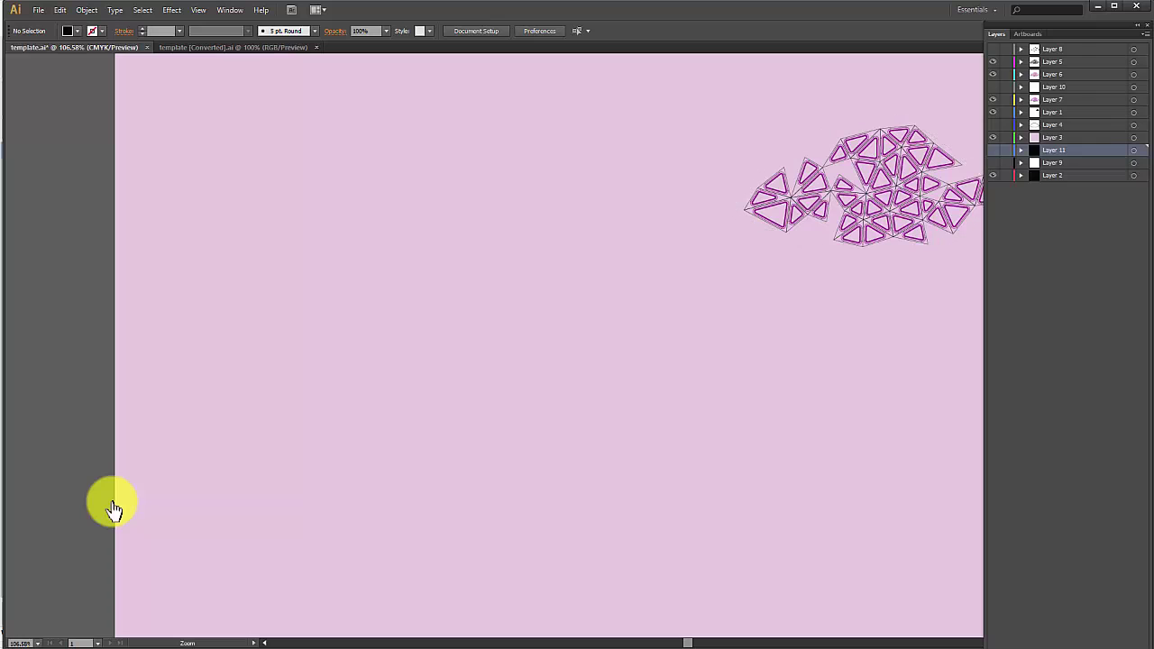
alt+click(713, 350)
drag(555, 101, 896, 301)
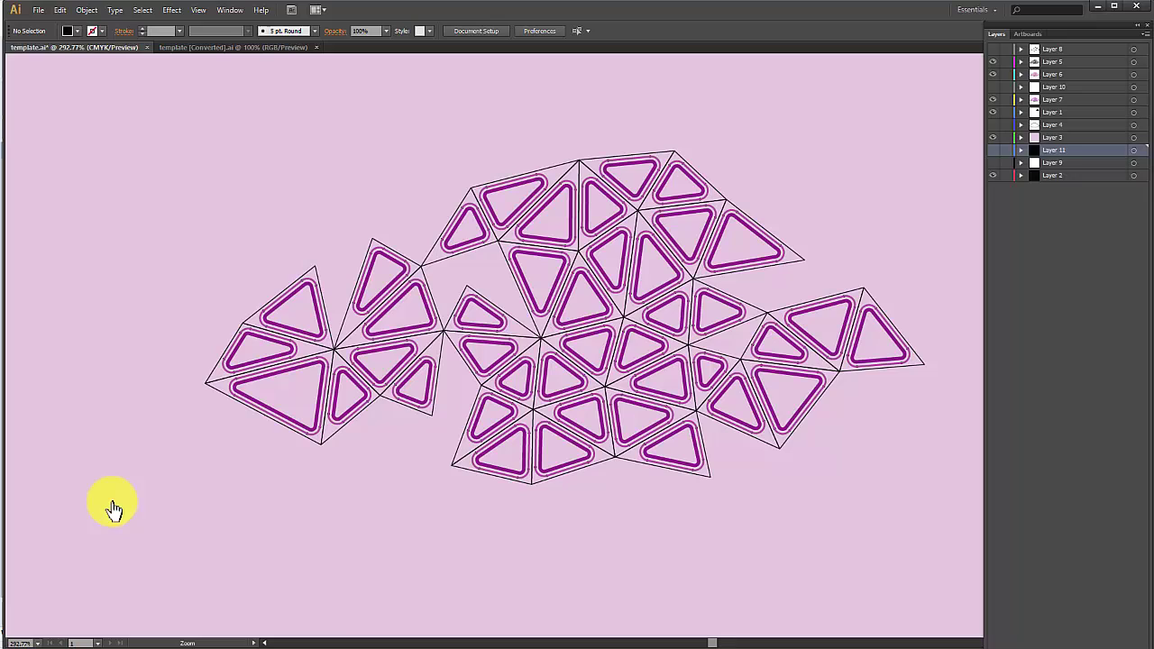
Try to move Layer 2 to the top of the layer stack and return it to the bottom
drag(1053, 175, 1062, 44)
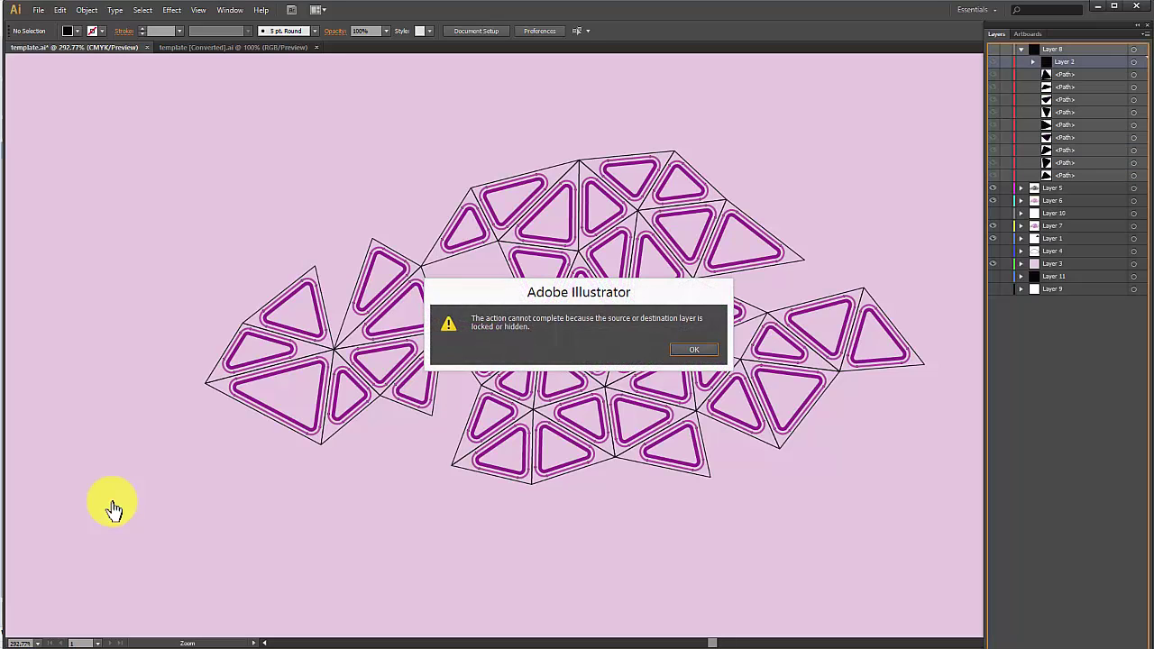
key(Return)
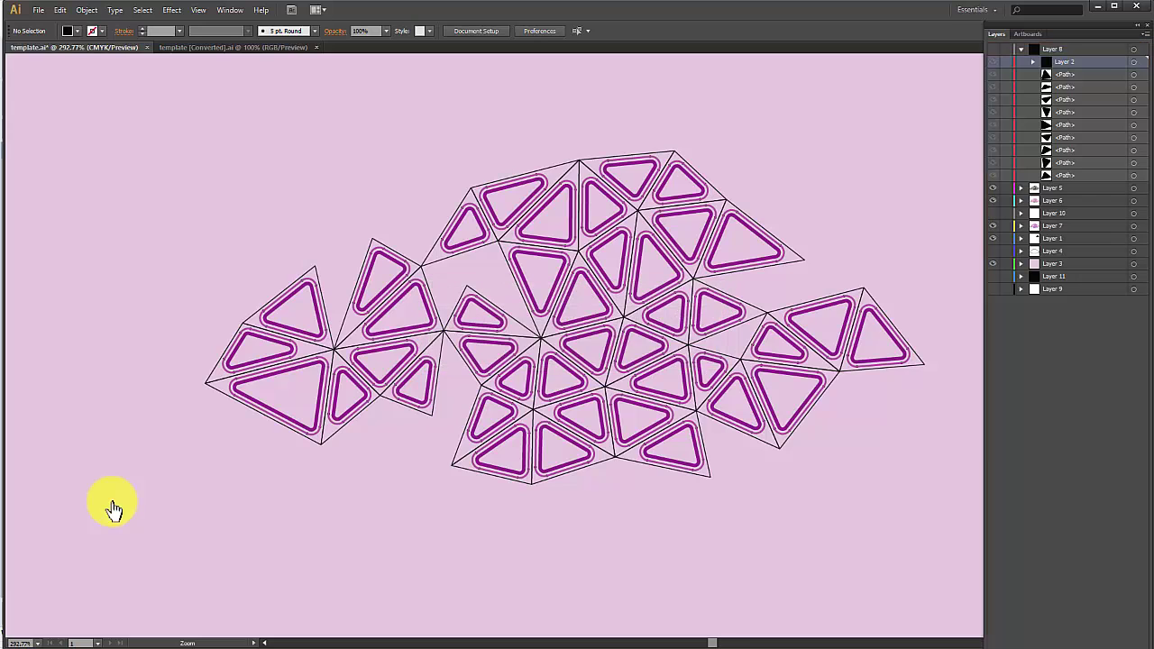
drag(1064, 62, 1062, 194)
key(Return)
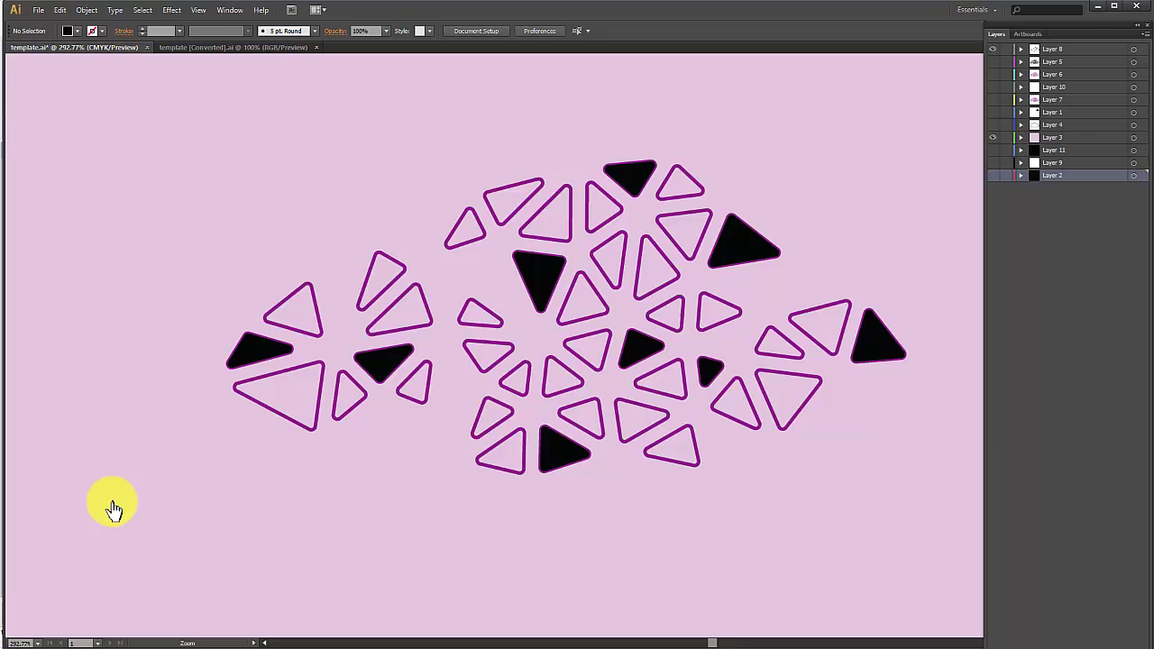
Show only the white triangles of Layer 10 over the black background of Layer 11
click(993, 164)
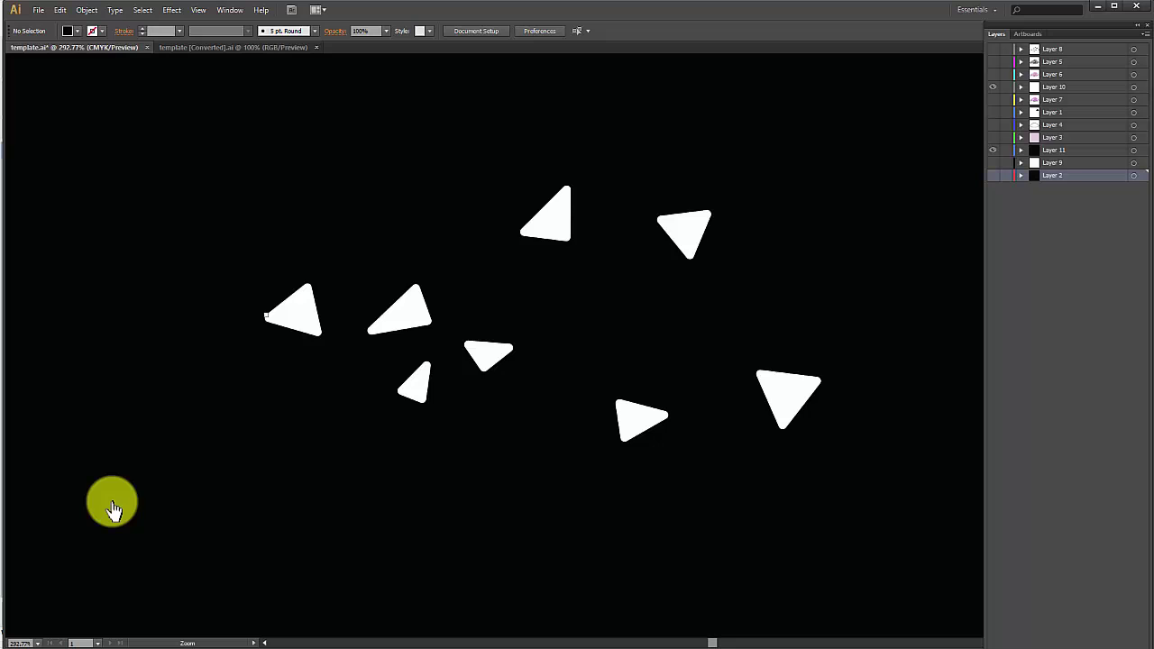
key(ctrl+minus)
key(ctrl+minus)
key(ctrl+minus)
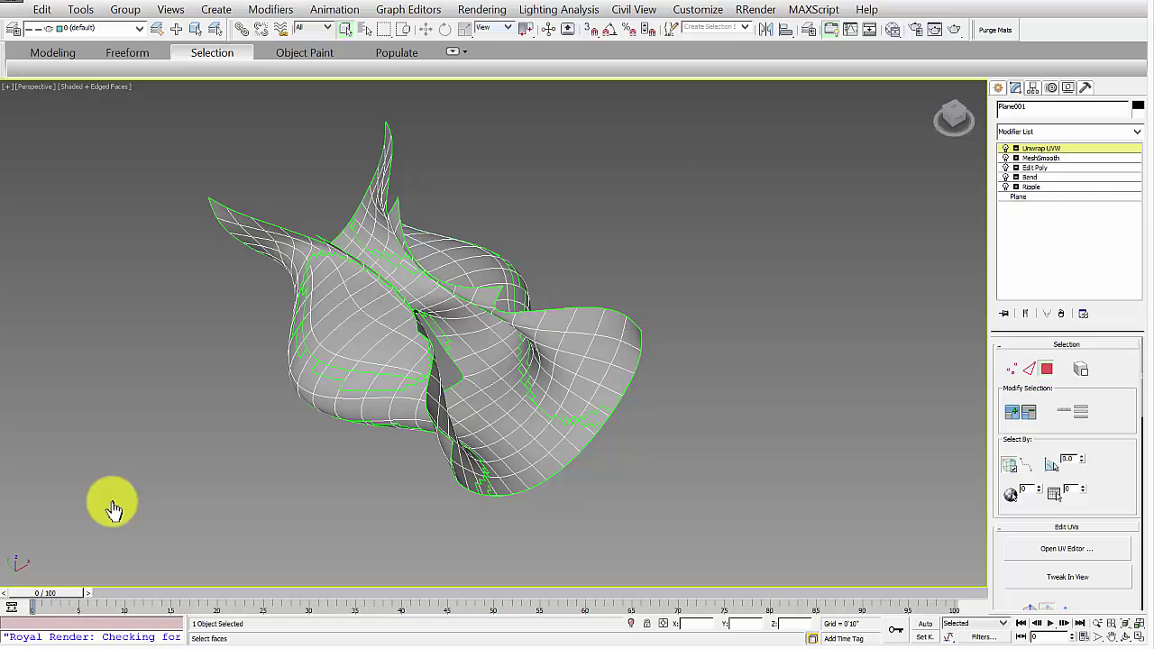
Switch to 3ds Max, open the material editor and add a new VRayMtl between the existing materials
middle_drag(114, 511, 103, 527)
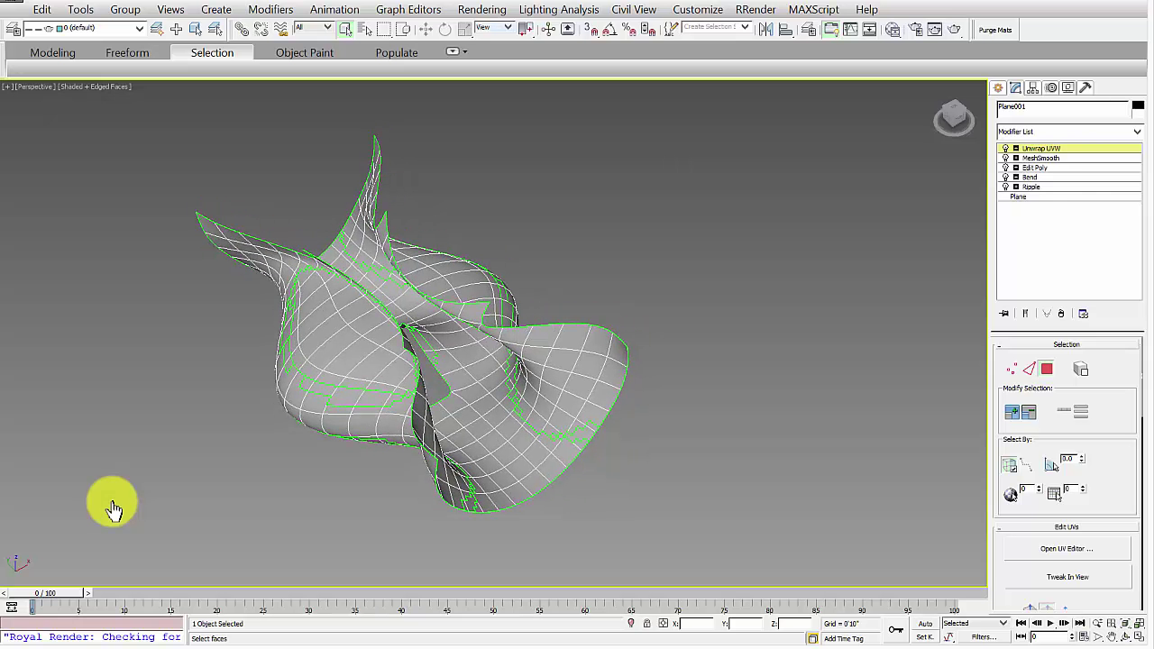
click(892, 30)
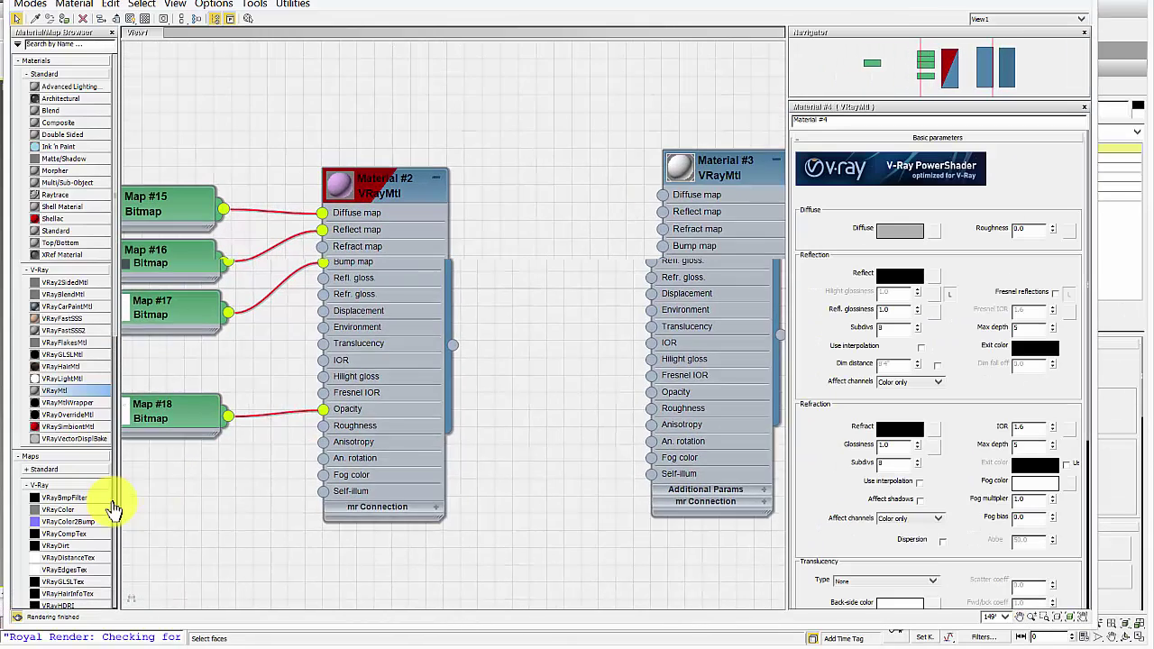
middle_drag(211, 551, 114, 511)
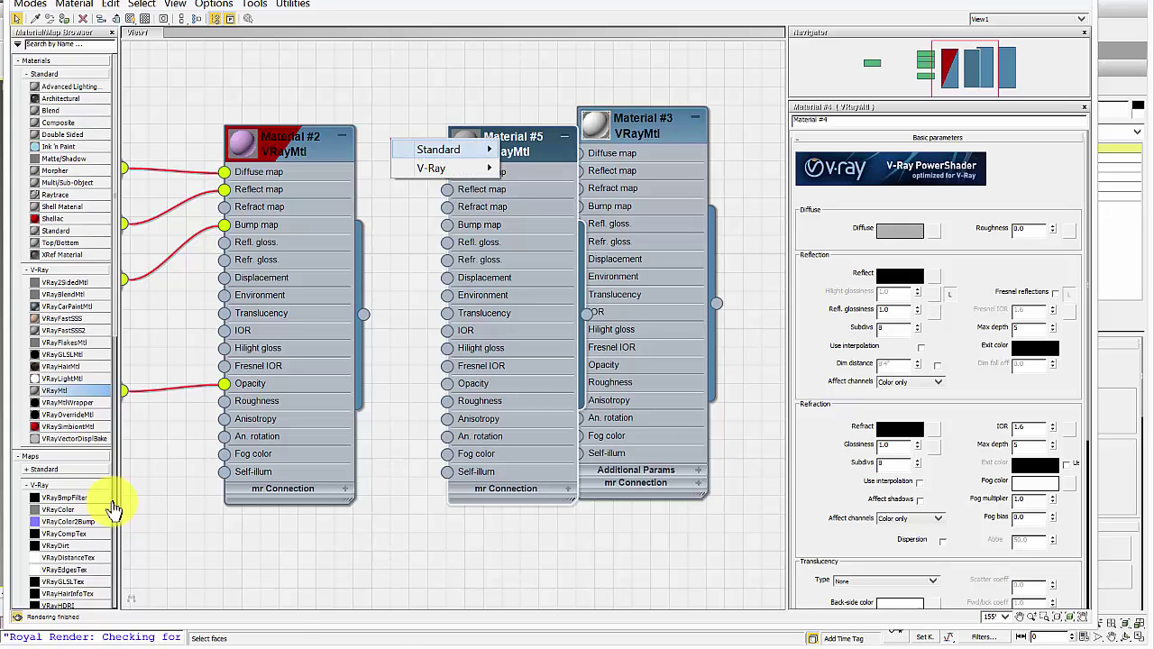
Try diffuse.jpg from the Desktop as a bitmap on the new VRayMtl's diffuse map, and undo both the bitmap and the new material
click(289, 148)
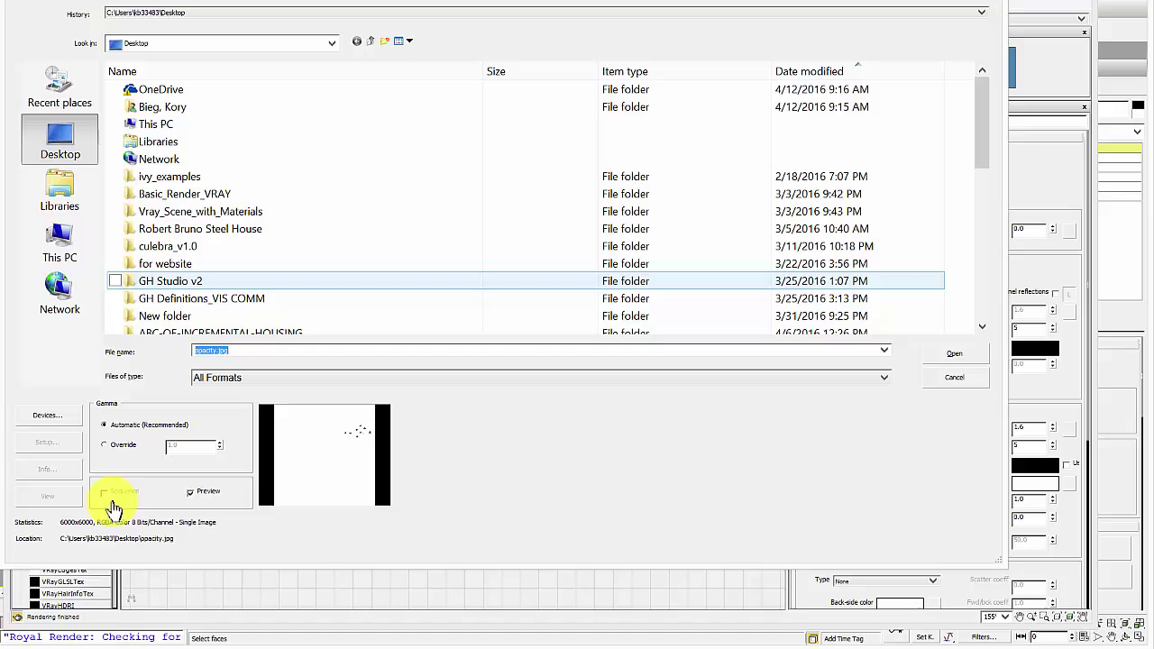
mouse_move(983, 123)
mouse_down()
mouse_move(982, 221)
mouse_move(983, 201)
mouse_up()
scroll(113, 510, up, 4)
scroll(113, 510, down, 8)
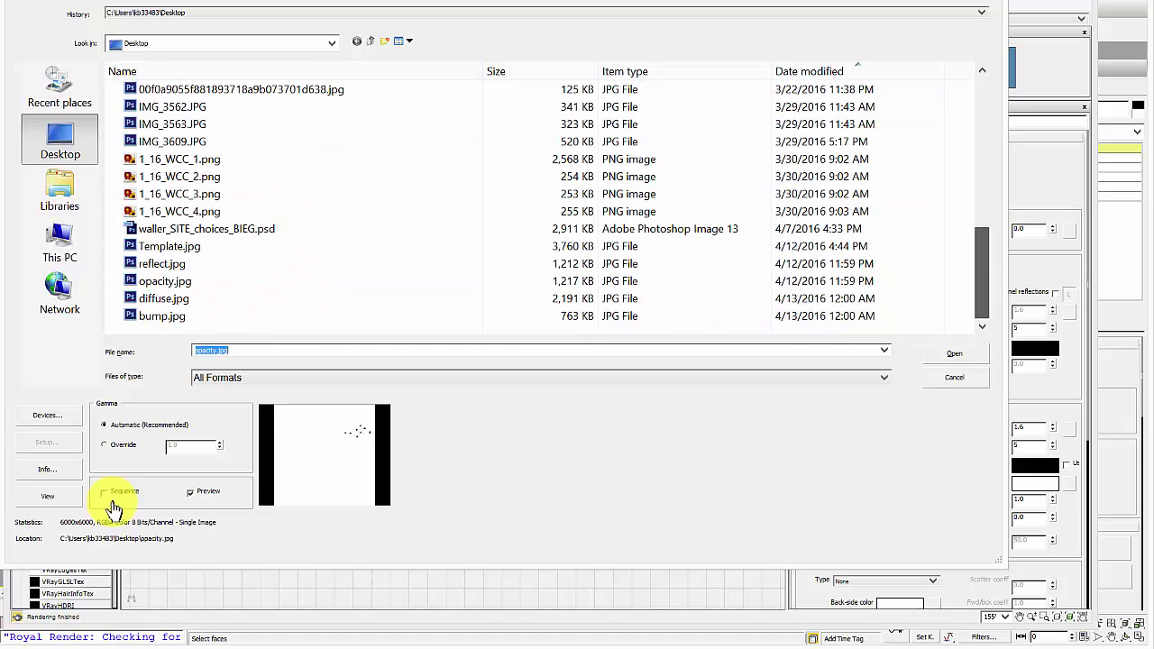
click(162, 264)
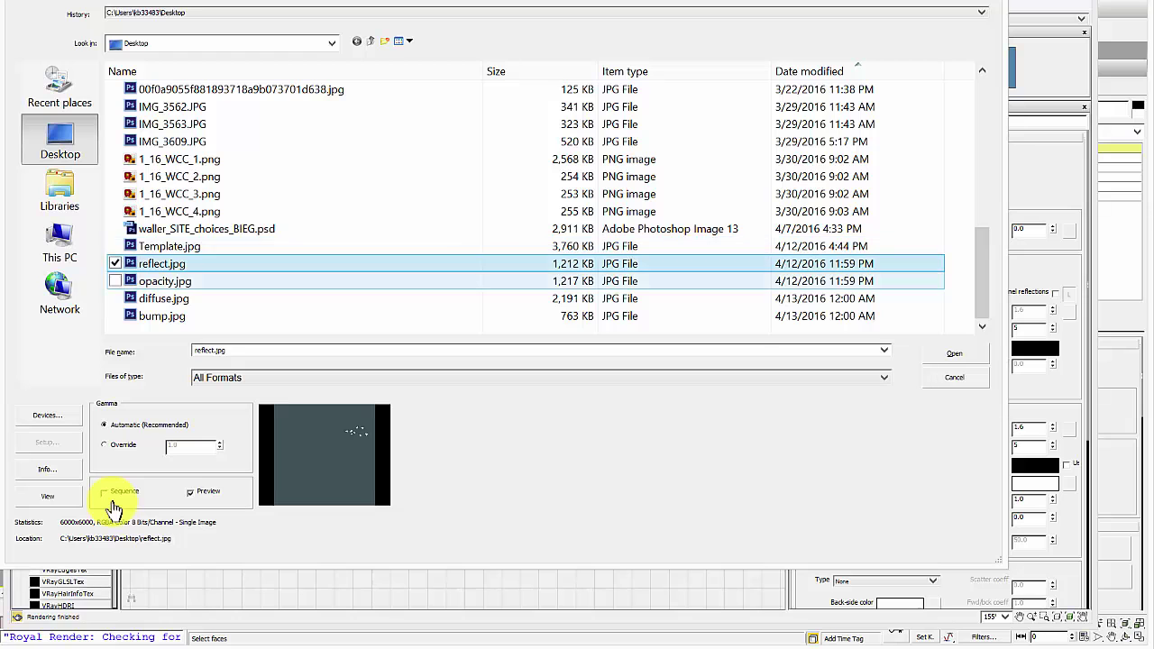
click(165, 281)
click(163, 297)
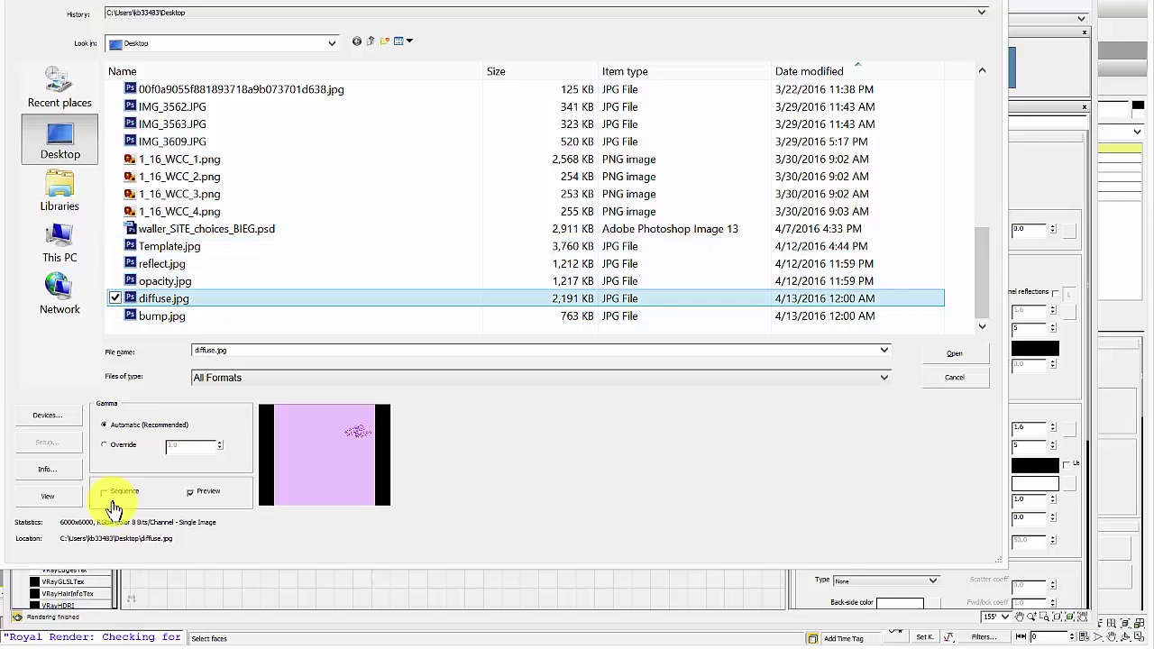
click(955, 354)
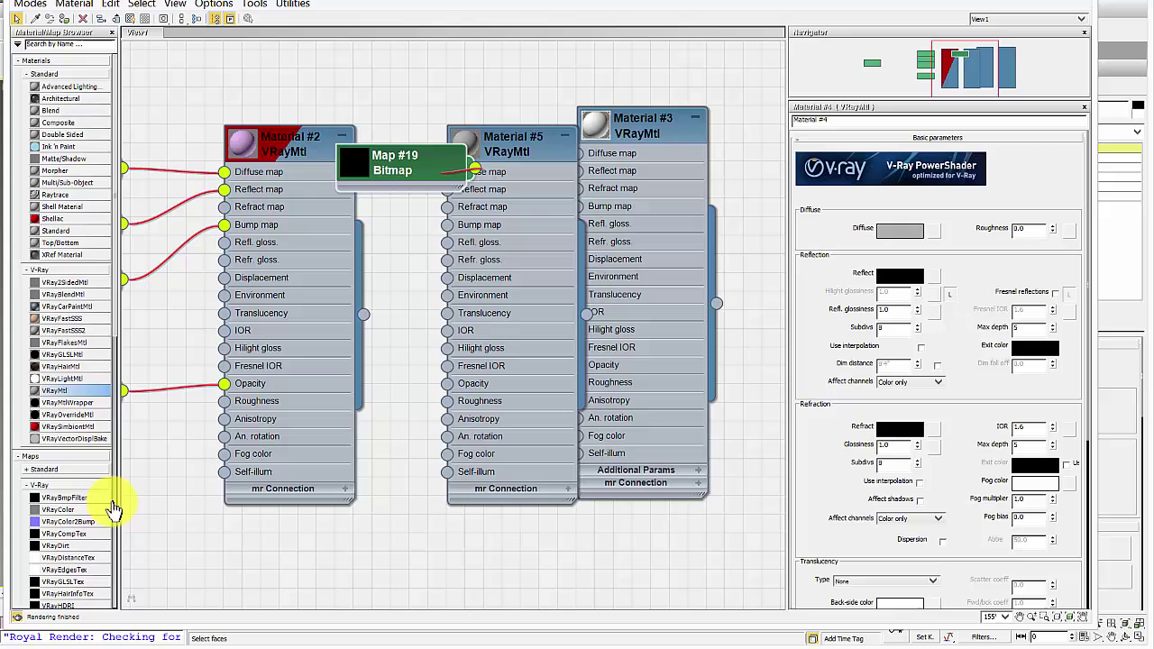
key(ctrl+z)
key(ctrl+z)
Assign Material #2 with its connected bitmaps to the curved surface Plane001, open its parameters and close the material editor
middle_drag(298, 541, 661, 552)
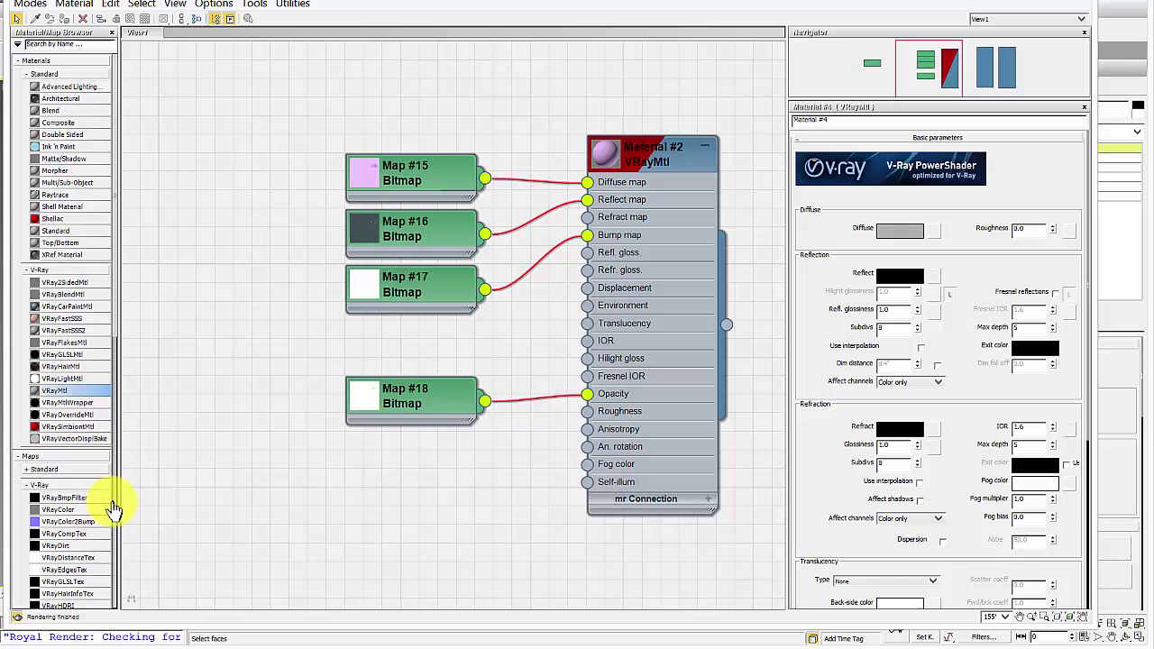
mouse_move(727, 324)
mouse_down()
mouse_move(728, 94)
mouse_move(258, 51)
mouse_move(278, 52)
mouse_up()
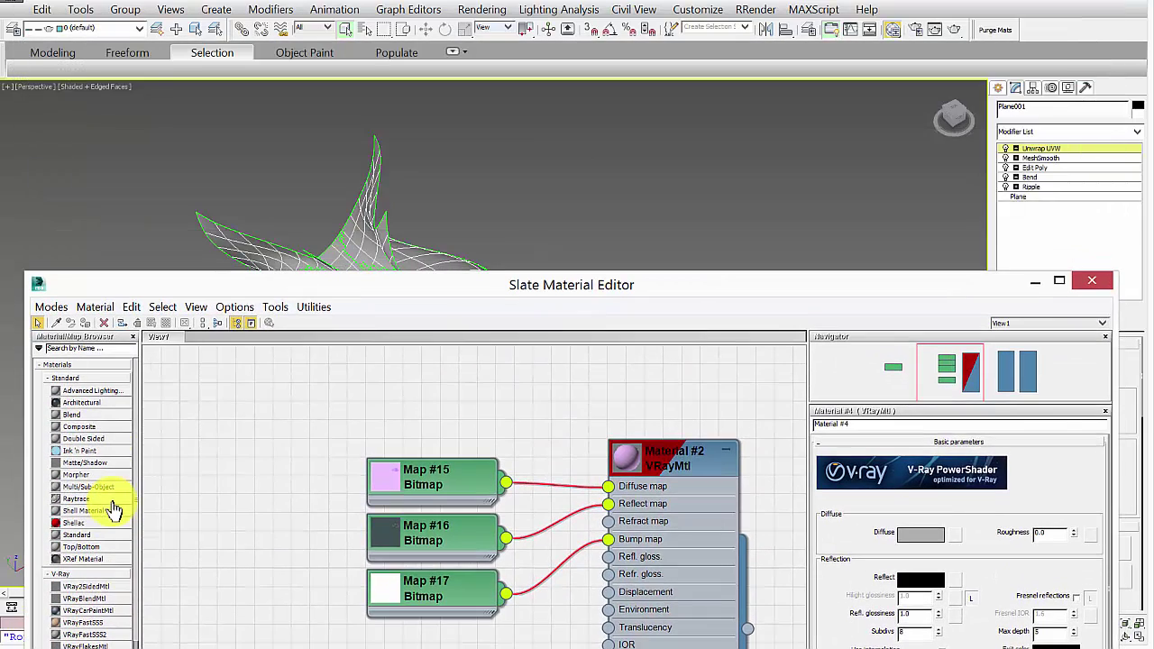
mouse_move(747, 629)
mouse_down()
mouse_move(724, 440)
mouse_move(338, 215)
mouse_move(368, 229)
mouse_up()
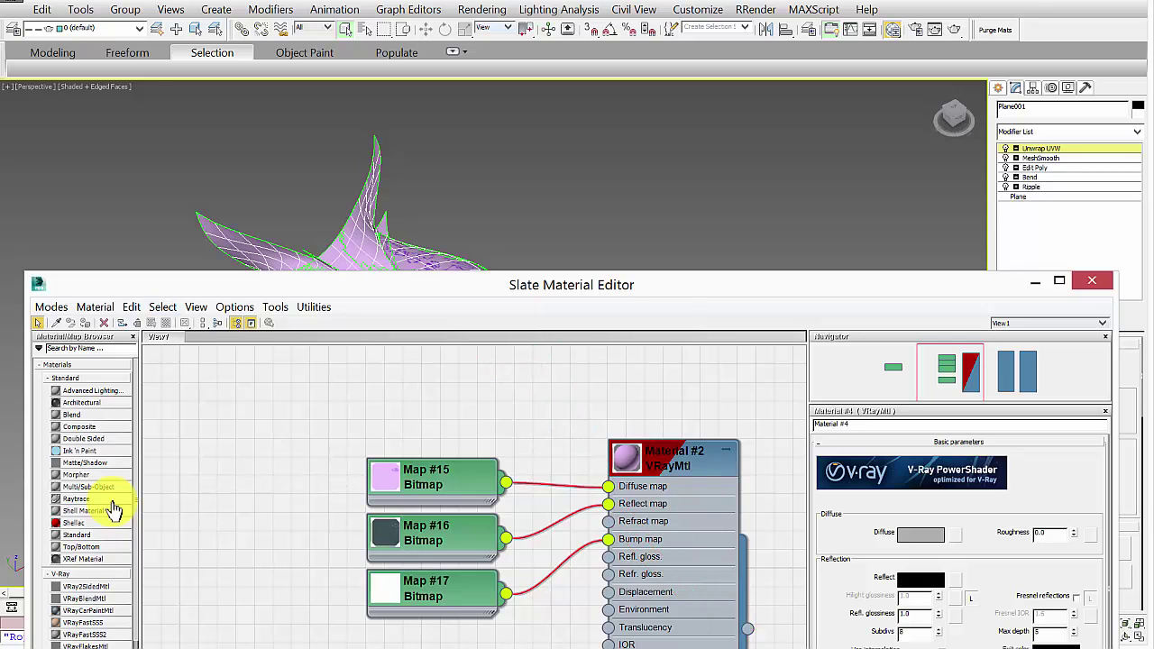
double_click(674, 457)
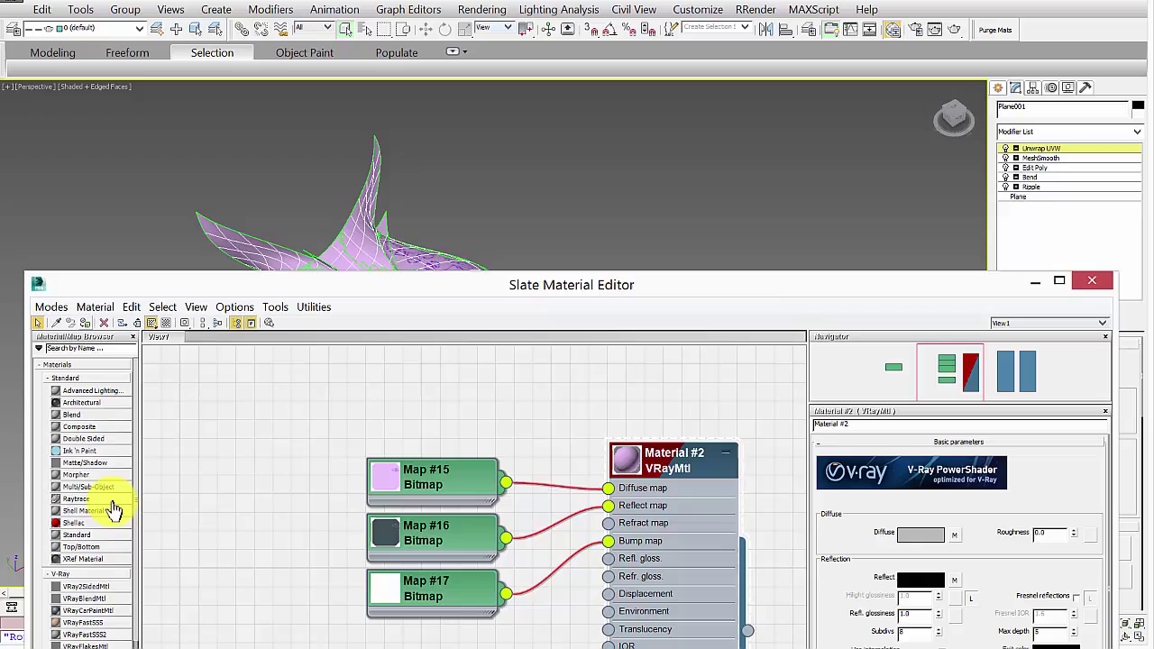
key(m)
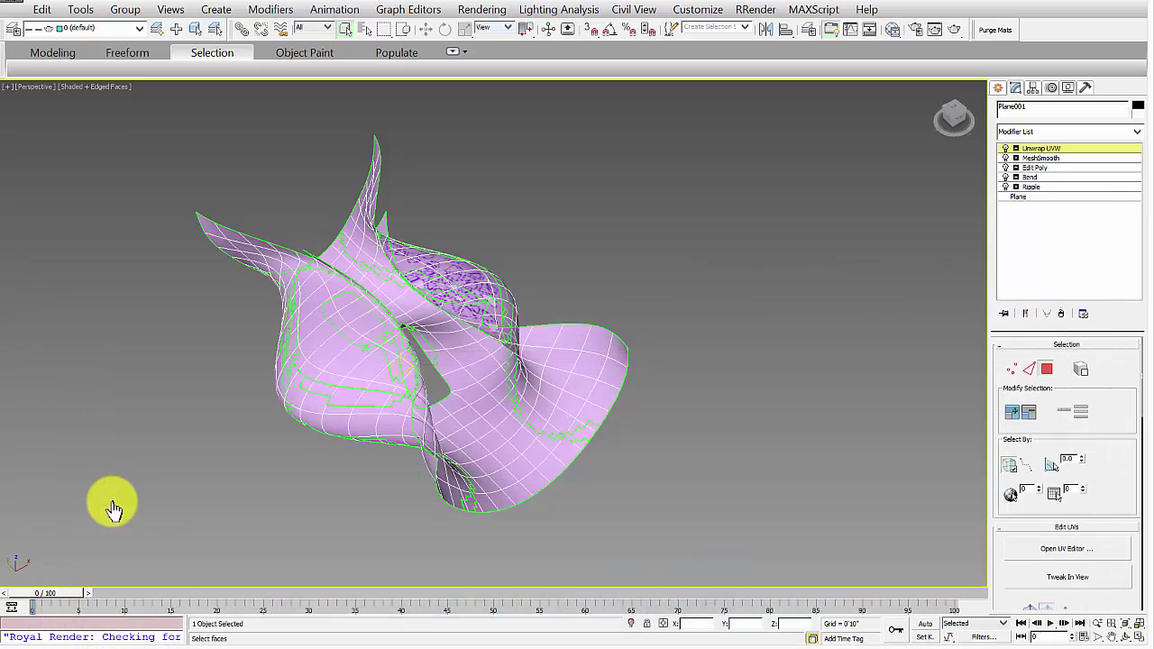
Leave the Unwrap UVW face selection and render a close-up of the triangle pattern on the curved surface
mouse_move(114, 511)
middle_down()
mouse_move(108, 525)
mouse_move(27, 541)
middle_up()
scroll(113, 510, up, 8)
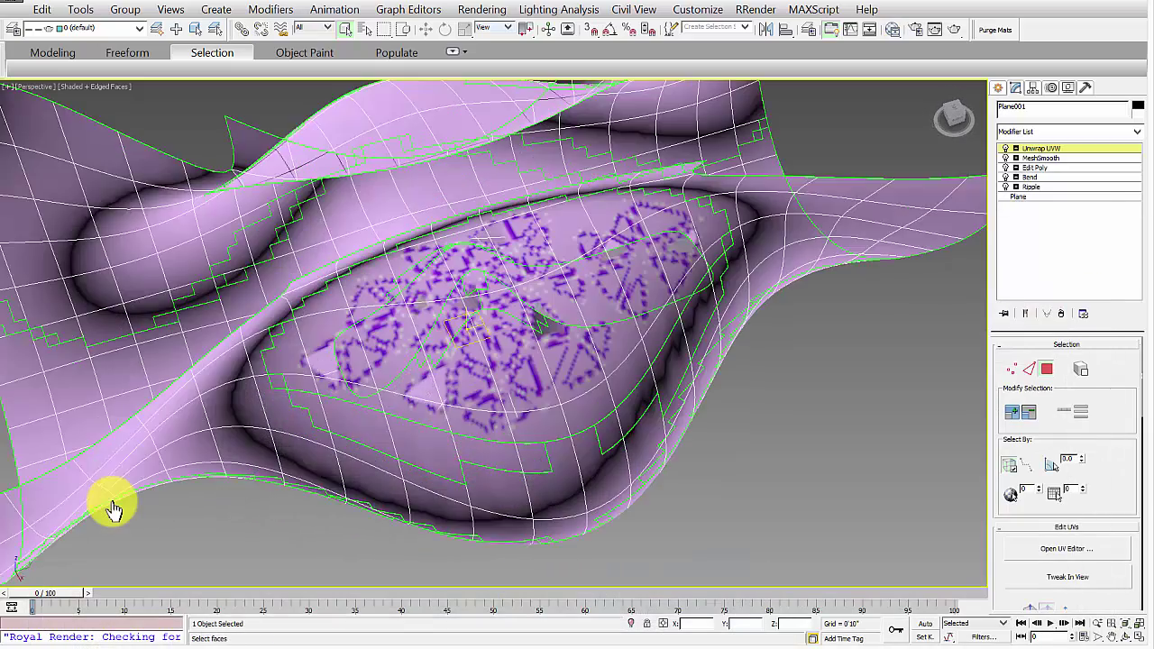
mouse_move(114, 511)
alt+middle_down()
mouse_move(127, 460)
mouse_move(101, 516)
mouse_move(60, 523)
mouse_move(13, 502)
mouse_move(81, 496)
mouse_move(54, 502)
mouse_move(76, 532)
mouse_move(117, 527)
mouse_move(76, 516)
mouse_move(101, 514)
mouse_move(56, 520)
mouse_move(76, 532)
mouse_move(65, 529)
alt+middle_up()
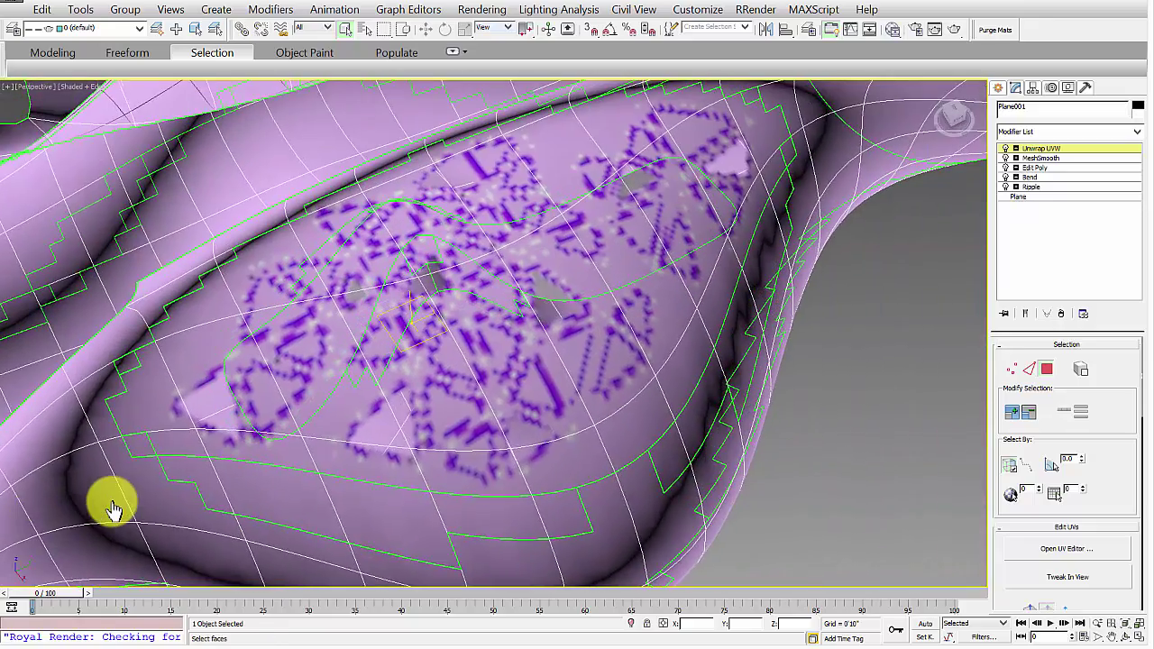
key(3)
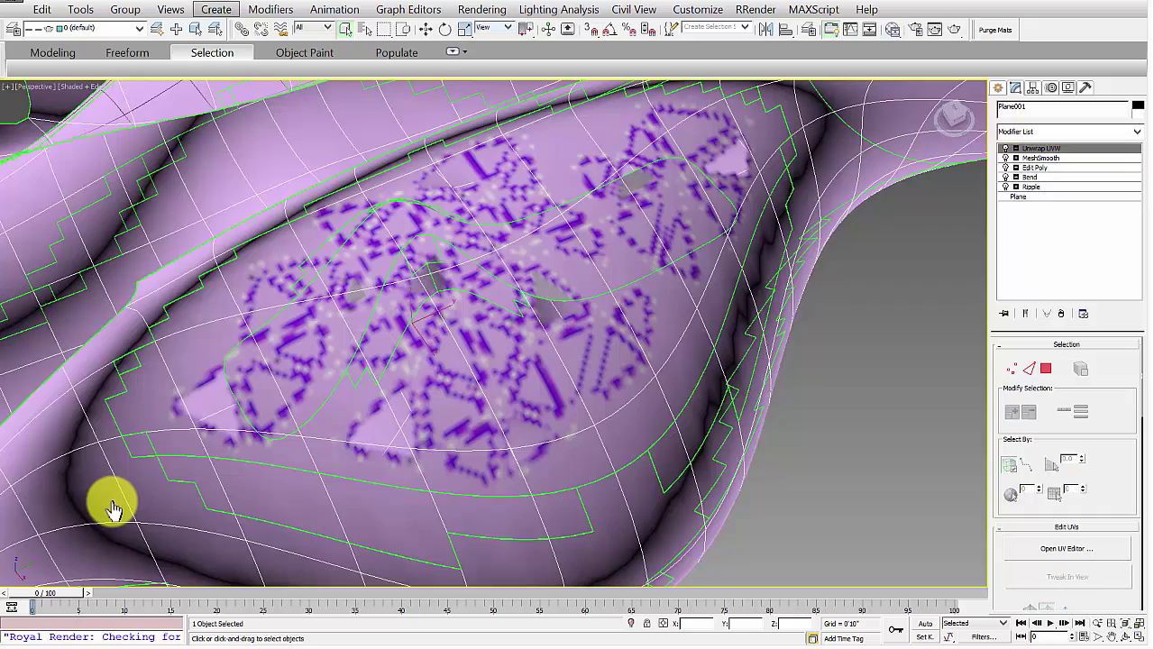
click(482, 9)
click(492, 29)
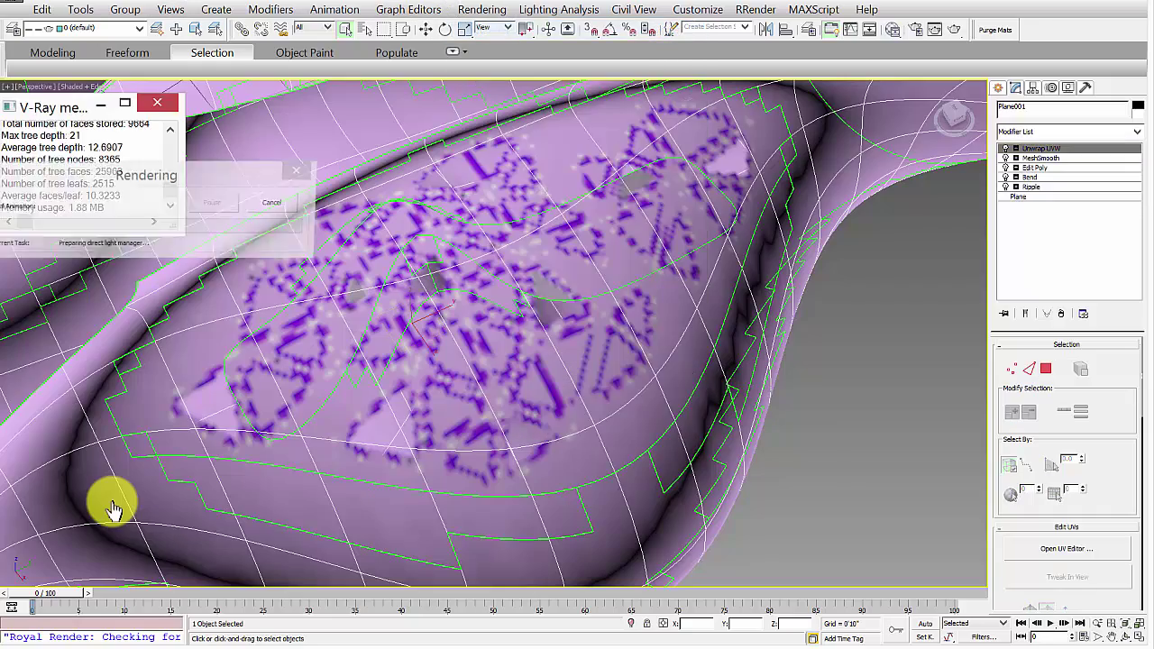